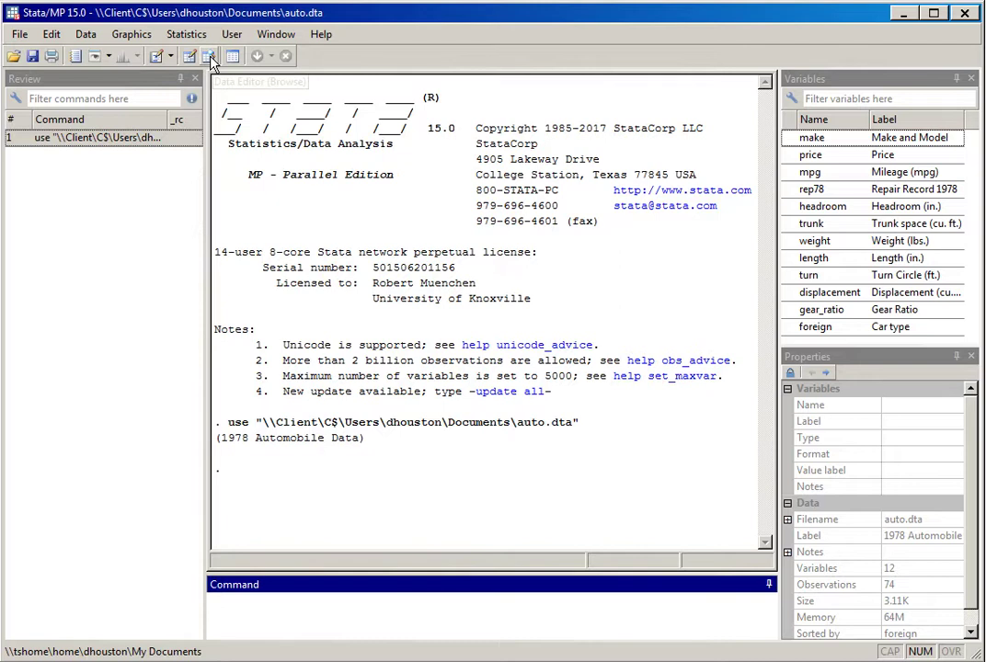
# Browse the auto dataset's observations and variables in the read-only data viewer, and close it
pyautogui.click(209, 58)
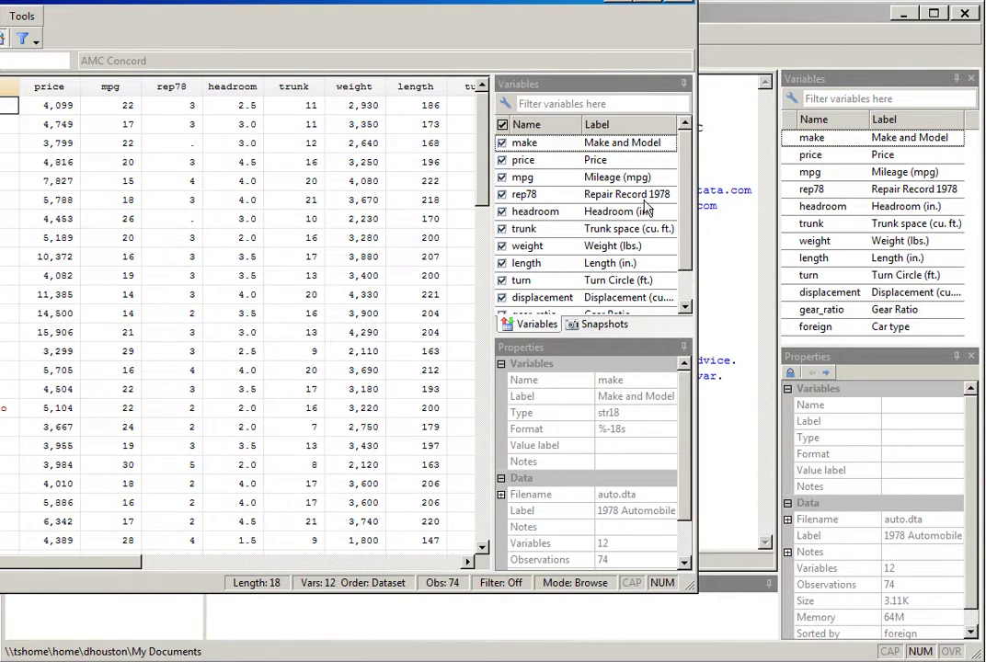
pyautogui.scroll(-13, 239, 322)
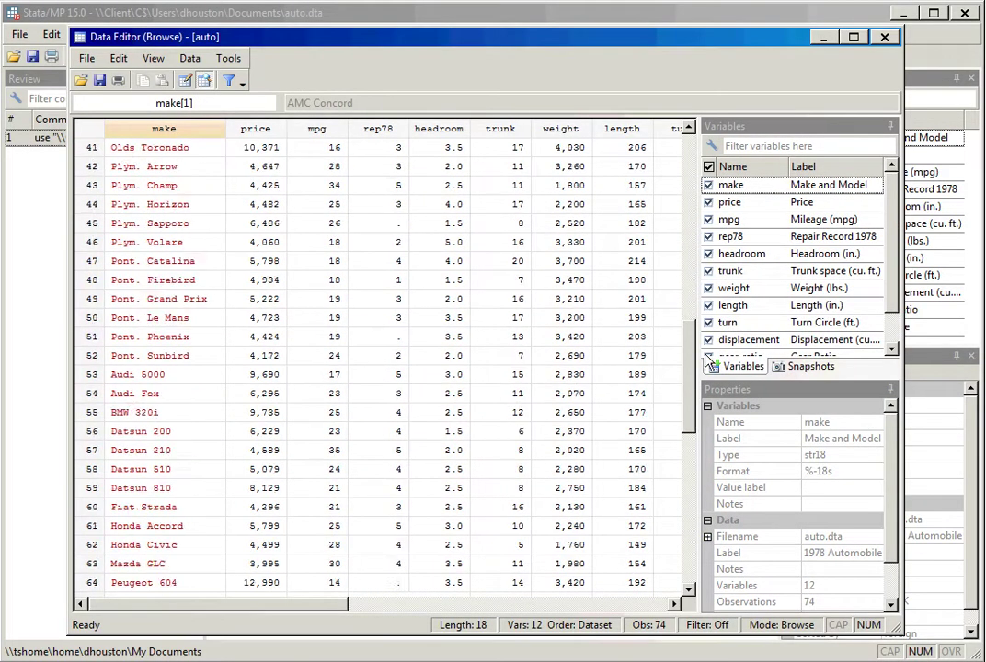
pyautogui.moveTo(708, 361); pyautogui.dragTo(567, 158)
pyautogui.moveTo(322, 605); pyautogui.dragTo(461, 607)
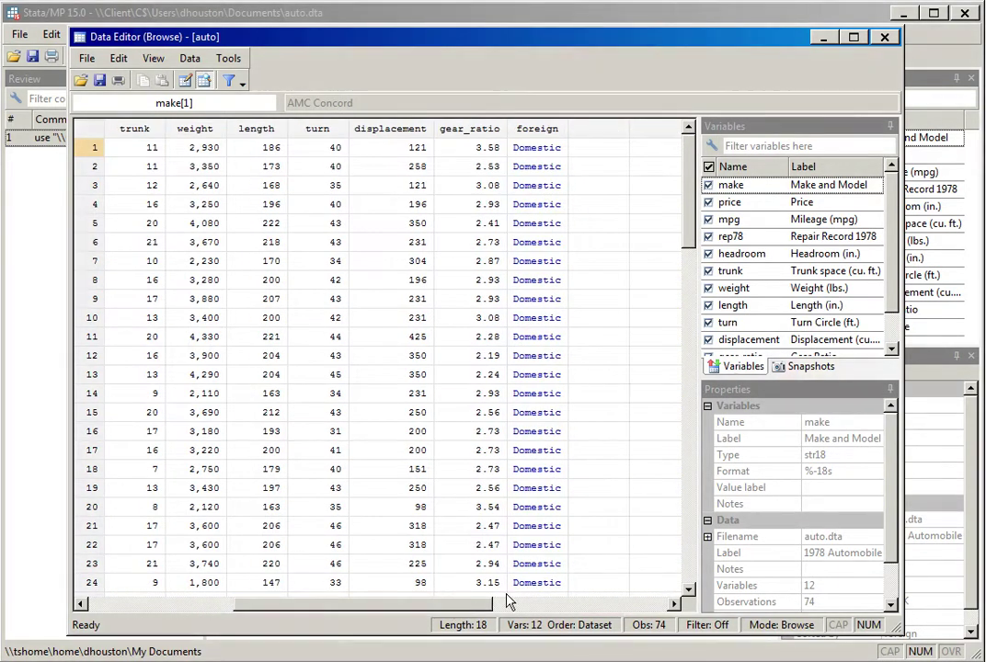
pyautogui.moveTo(688, 209); pyautogui.dragTo(696, 180)
pyautogui.click(887, 38)
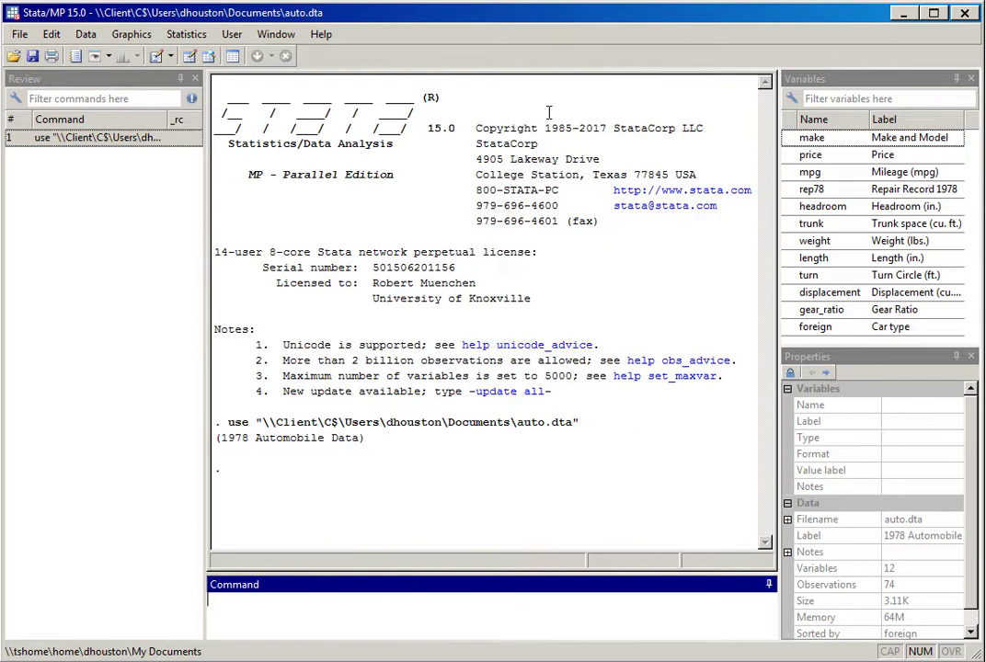
# List every variable for all observations in the dataset with the list command
pyautogui.write('list')
pyautogui.press('Return')
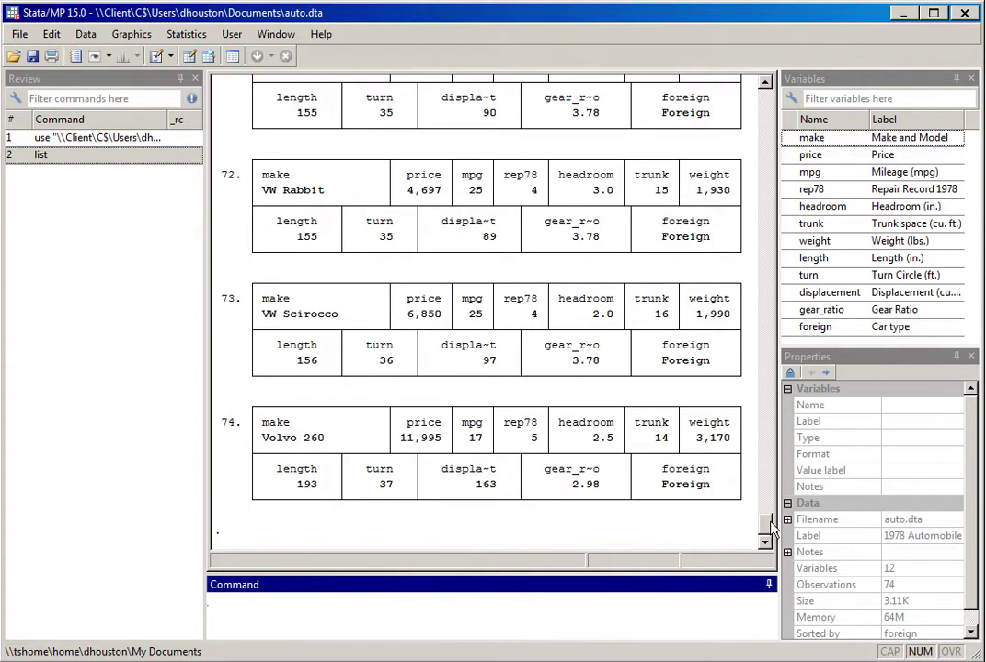
pyautogui.moveTo(773, 528)
pyautogui.mouseDown()
pyautogui.moveTo(769, 436)
pyautogui.moveTo(782, 391)
pyautogui.moveTo(765, 368)
pyautogui.moveTo(766, 108)
pyautogui.moveTo(787, 424)
pyautogui.moveTo(782, 543)
pyautogui.mouseUp()
# List only the variables foreign, make, price and mpg for all observations
pyautogui.write('list foreign ')
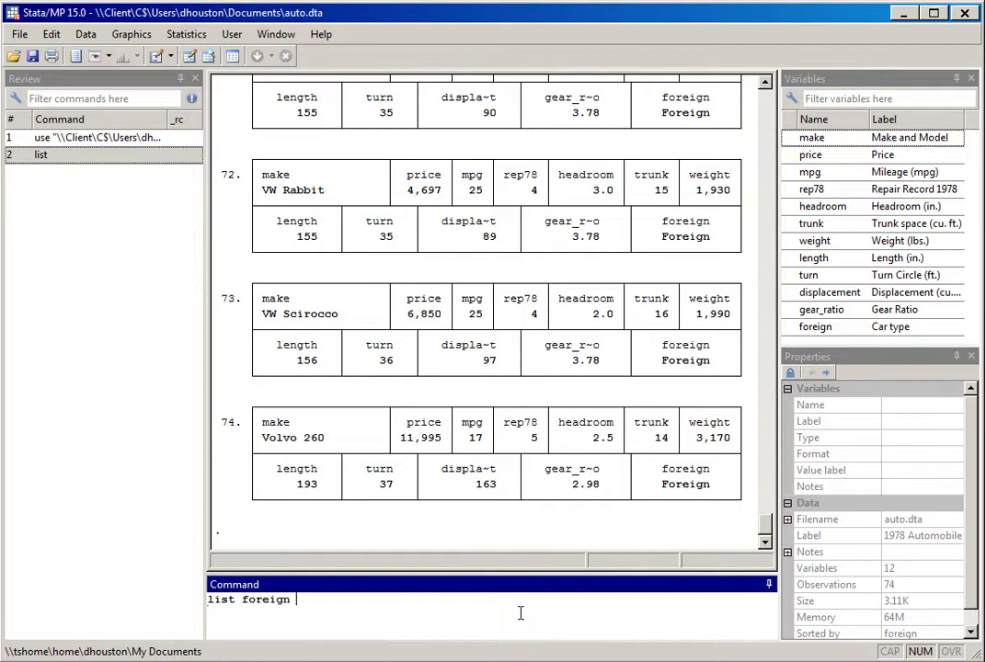
pyautogui.write('make price ')
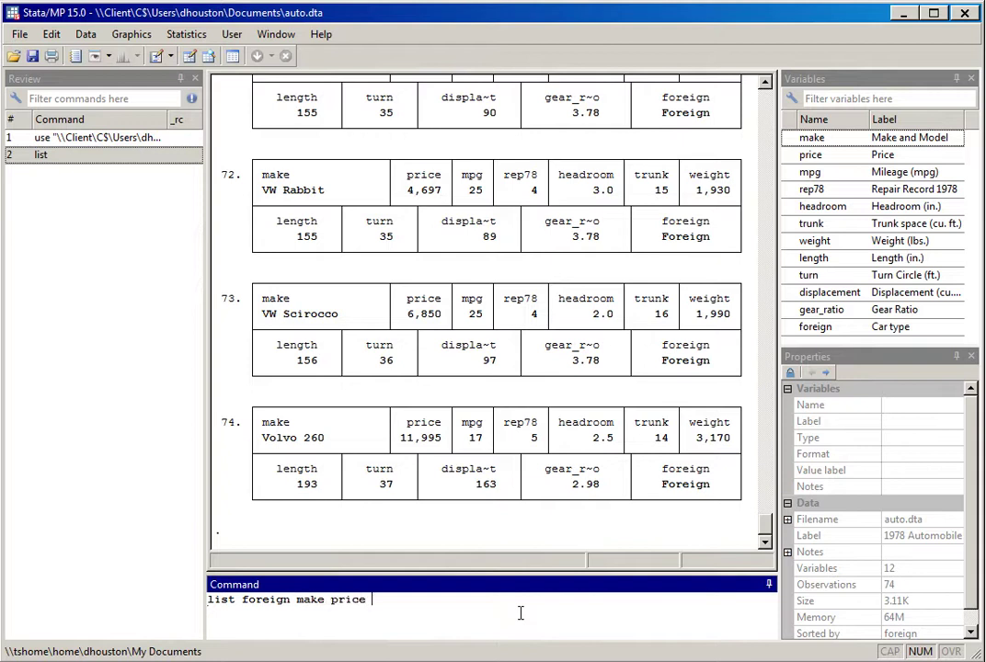
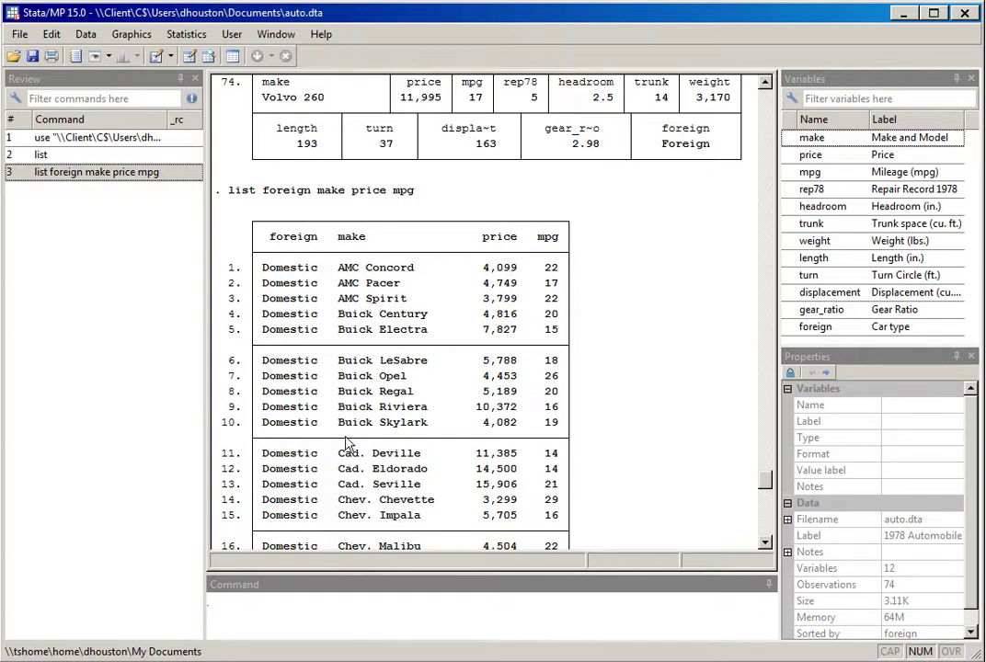
# Recall the four-variable list command and edit it so mpg replaces foreign at the start and foreign follows make
pyautogui.click(89, 177)
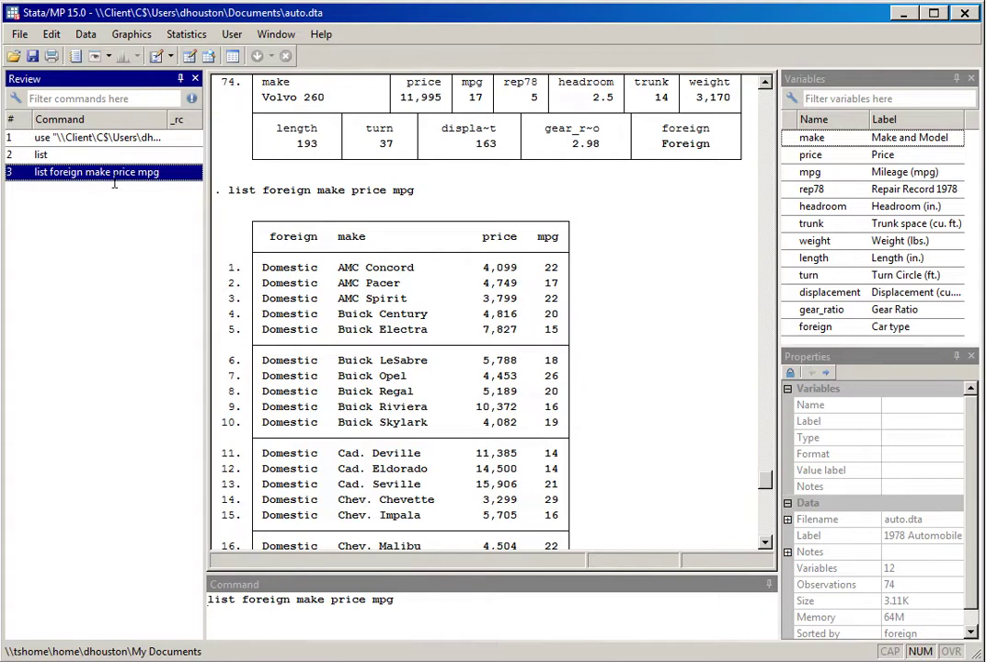
pyautogui.doubleClick(277, 601)
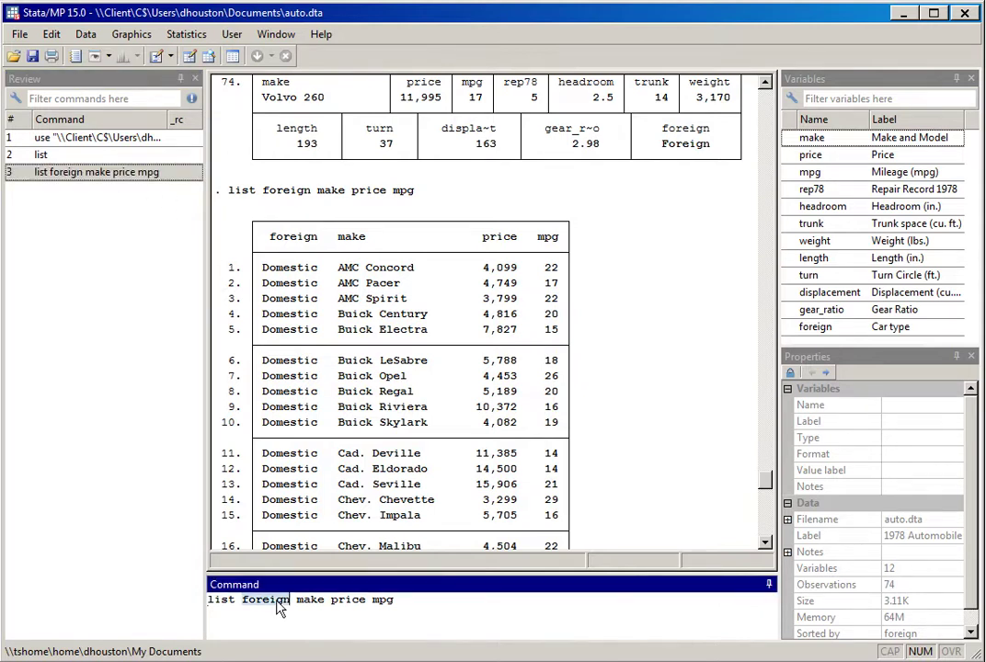
pyautogui.write('mpg')
pyautogui.press('Right')
pyautogui.press('Right')
pyautogui.press('Right')
pyautogui.press('Right')
pyautogui.press('Right')
pyautogui.press('Right')
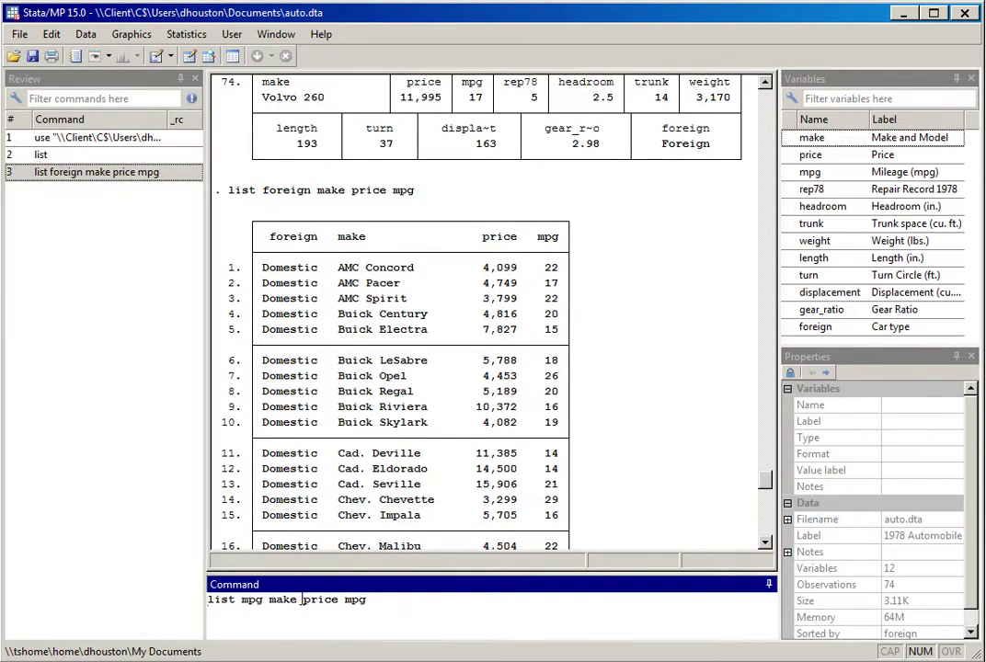
pyautogui.write('foreign')
pyautogui.click(310, 599)
pyautogui.press('BackSpace')
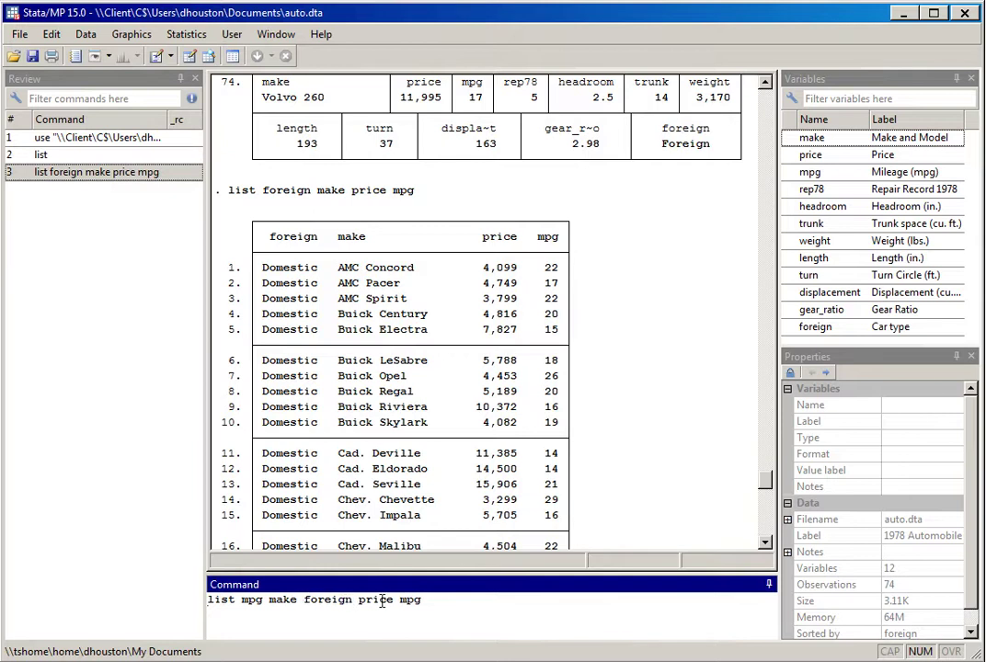
# Remove the duplicate mpg at the end, run "list mpg make foreign price" and review the reordered listing
pyautogui.doubleClick(410, 600)
pyautogui.press('BackSpace')
pyautogui.press('BackSpace')
pyautogui.press('Return')
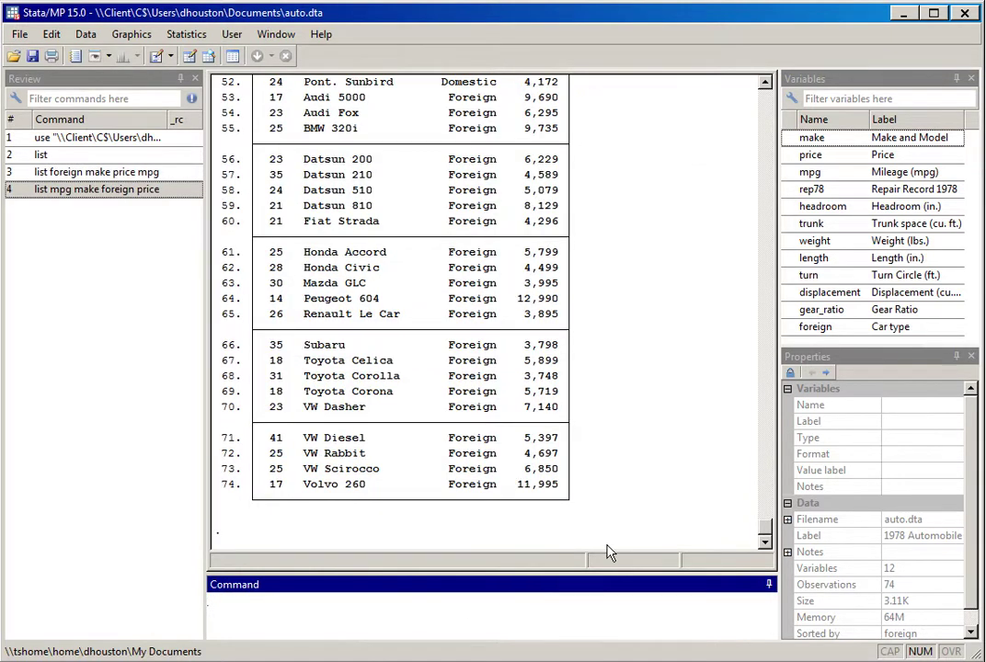
pyautogui.click(766, 108)
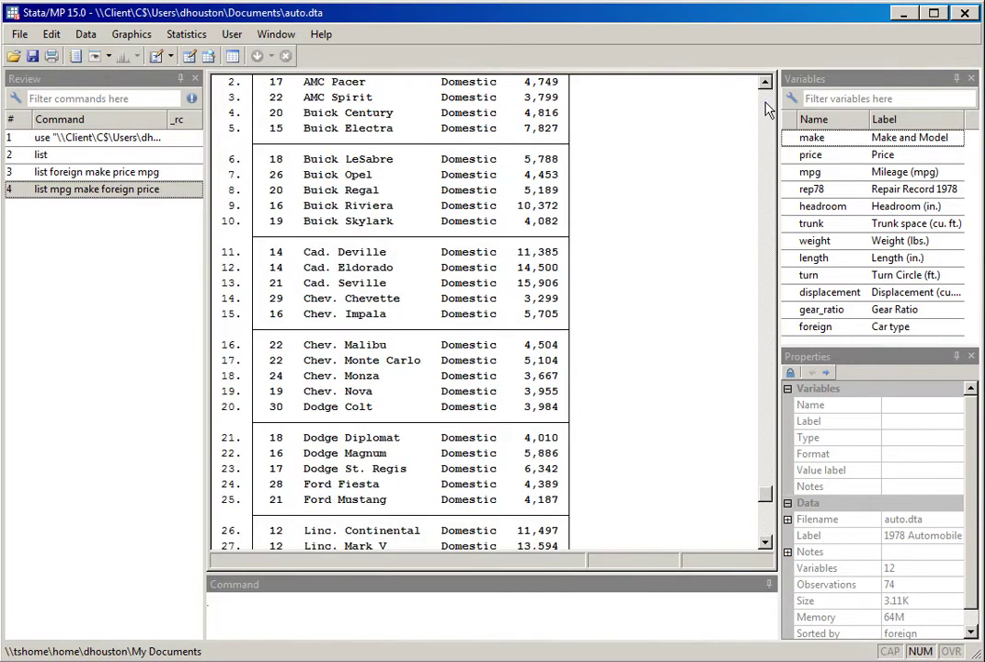
pyautogui.click(766, 108)
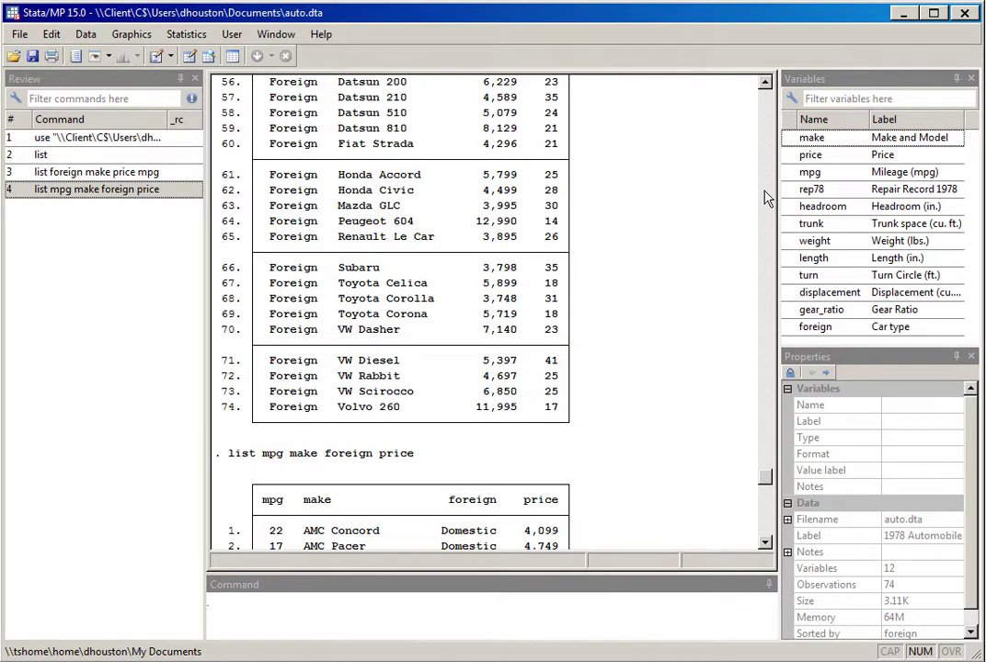
pyautogui.moveTo(766, 479); pyautogui.dragTo(766, 487)
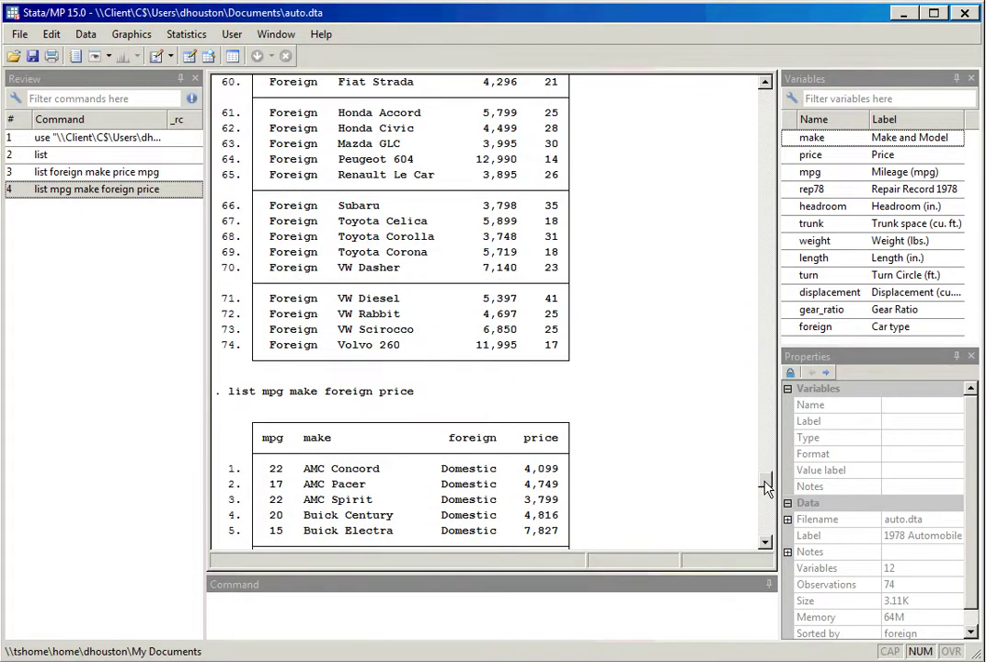
pyautogui.moveTo(766, 487); pyautogui.dragTo(766, 533)
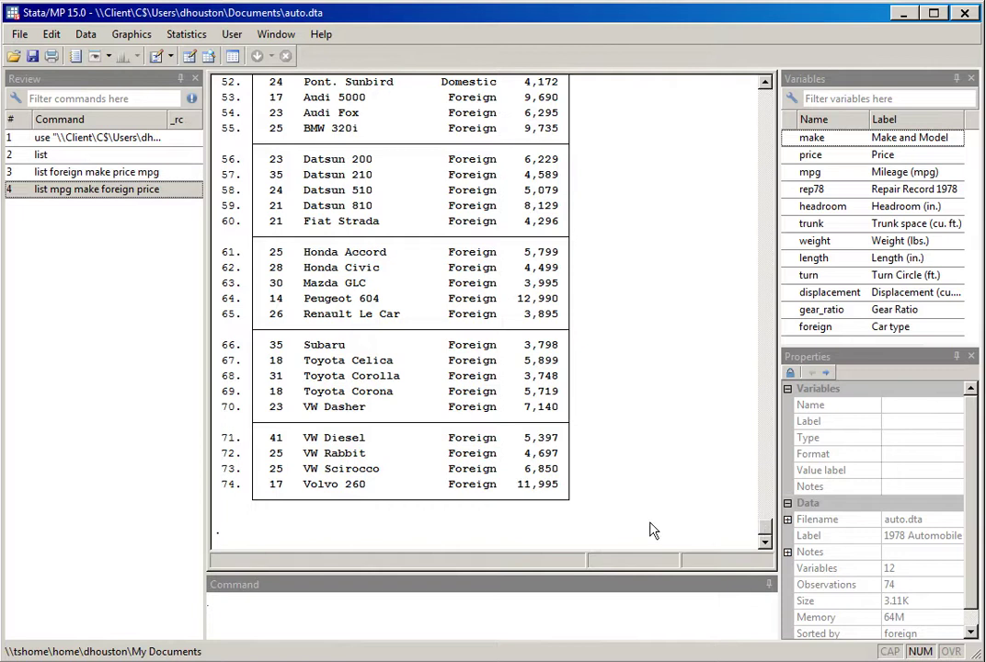
# Rerun the foreign, make, price and mpg listing restricted to the first ten observations with "in 1/10"
pyautogui.click(96, 174)
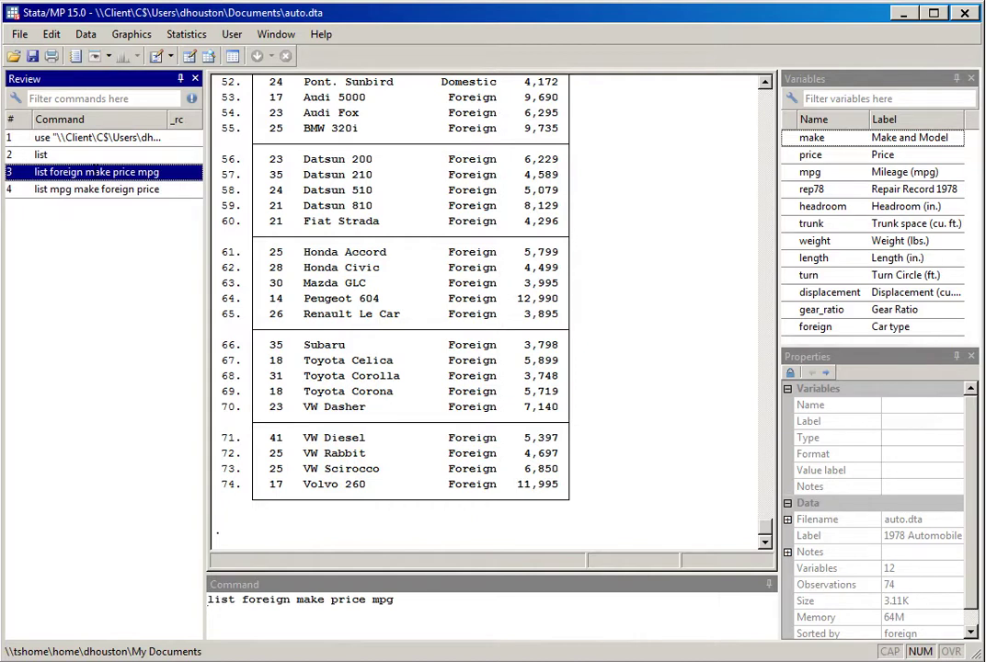
pyautogui.click(425, 603)
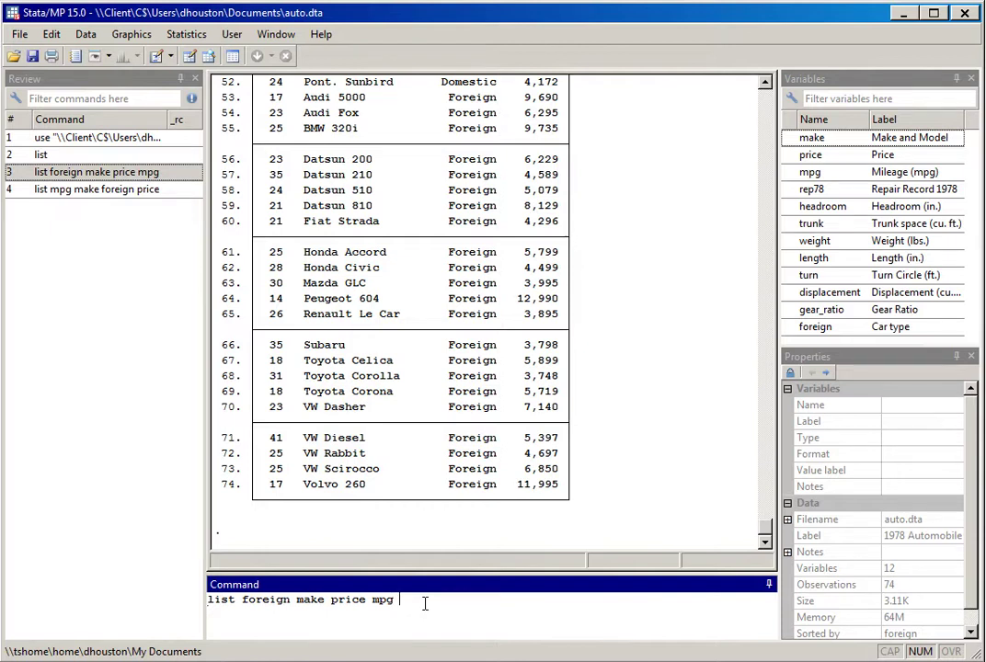
pyautogui.write('in 1/10')
pyautogui.press('Return')
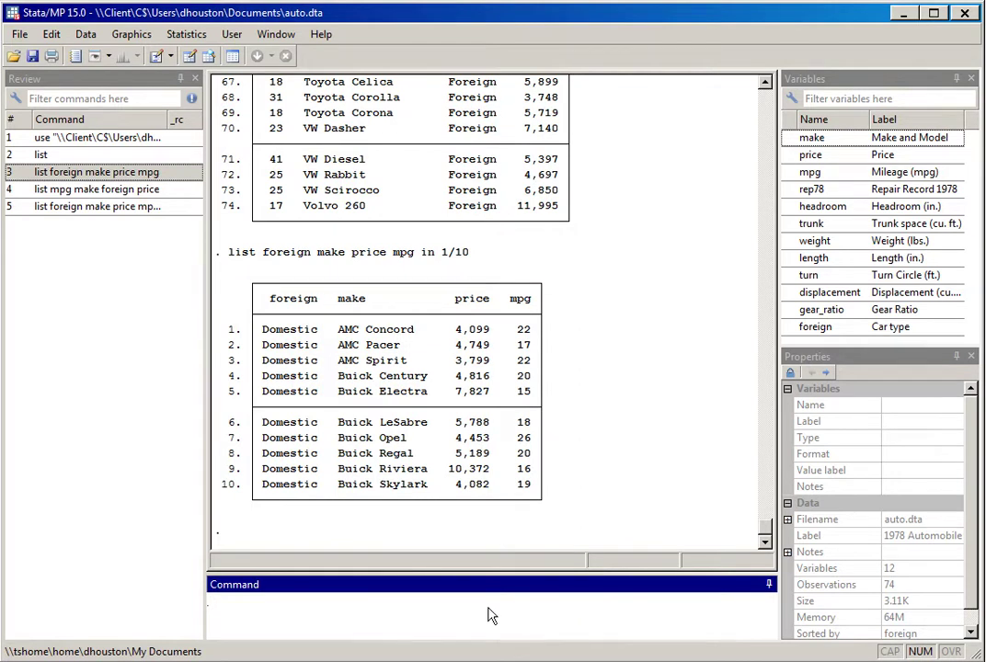
# Rerun the foreign, make, price and mpg listing restricted to the first three observations with "in 1/3"
pyautogui.click(147, 207)
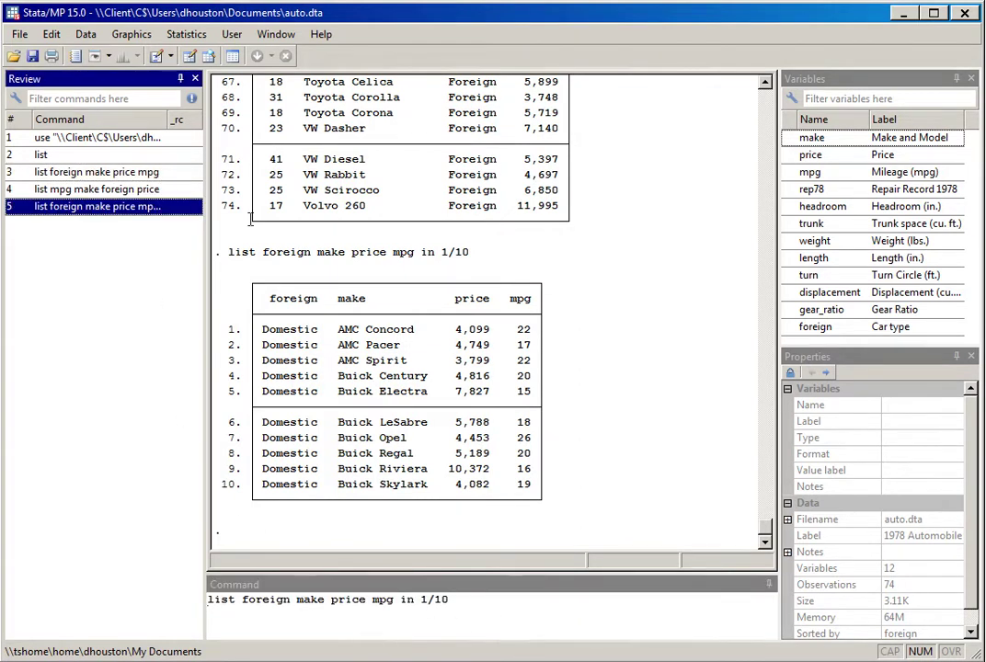
pyautogui.click(485, 607)
pyautogui.press('BackSpace')
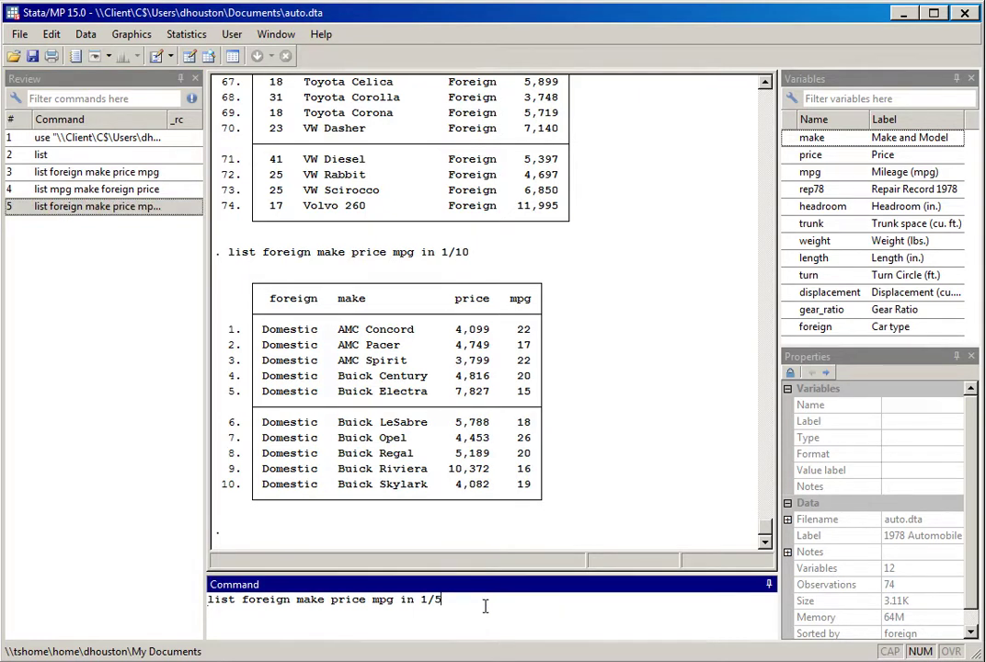
pyautogui.press('BackSpace')
pyautogui.write('7')
pyautogui.press('BackSpace')
pyautogui.write('3')
pyautogui.press('Return')
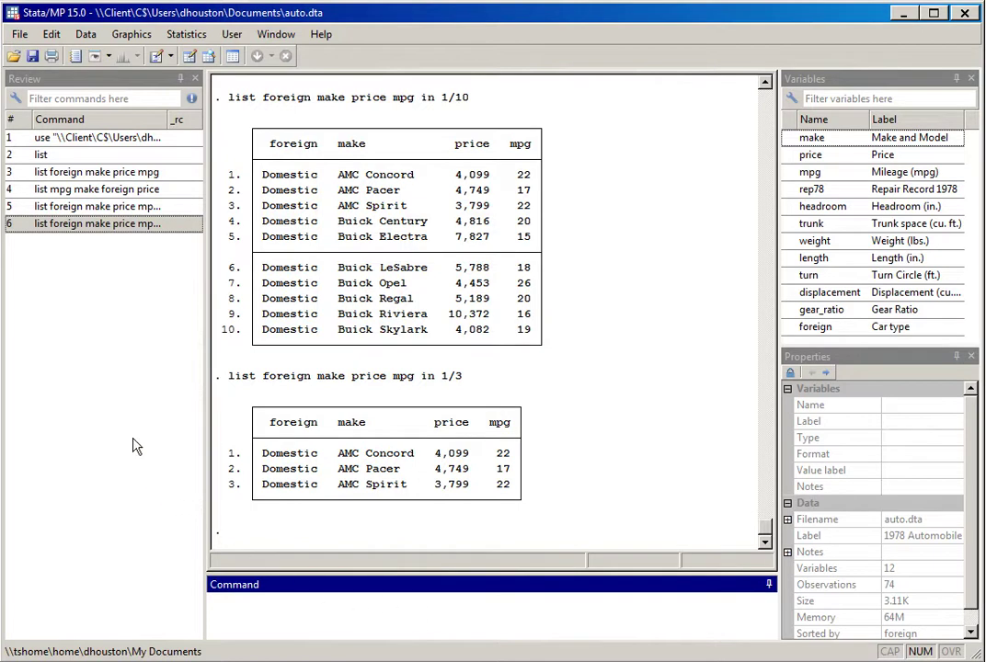
# Recall the "in 1/3" list command and clear its observation range
pyautogui.click(91, 236)
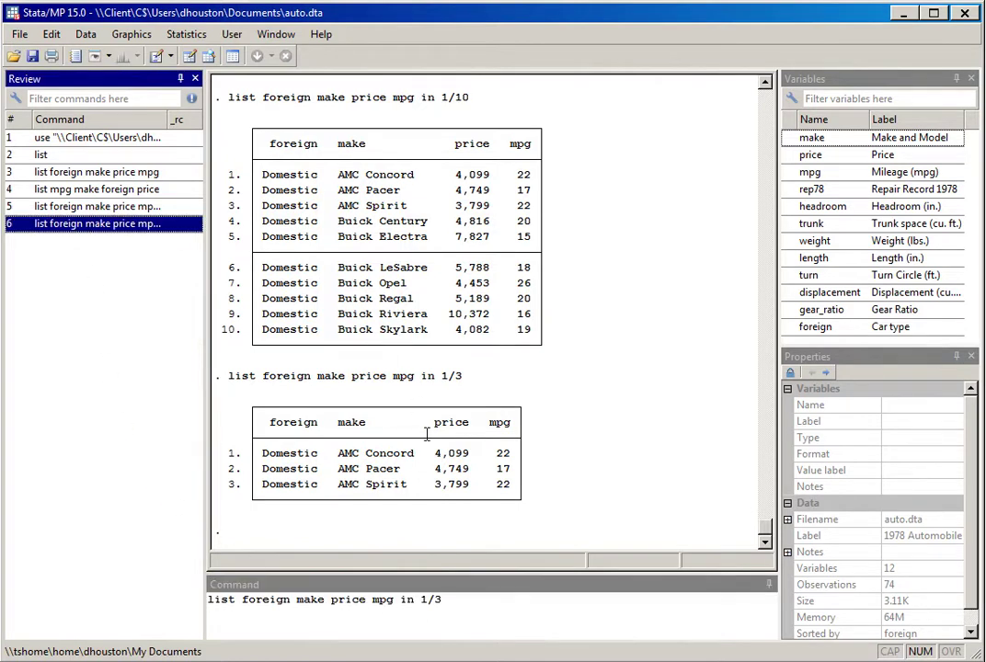
pyautogui.click(450, 600)
pyautogui.press('BackSpace')
pyautogui.press('BackSpace')
pyautogui.press('BackSpace')
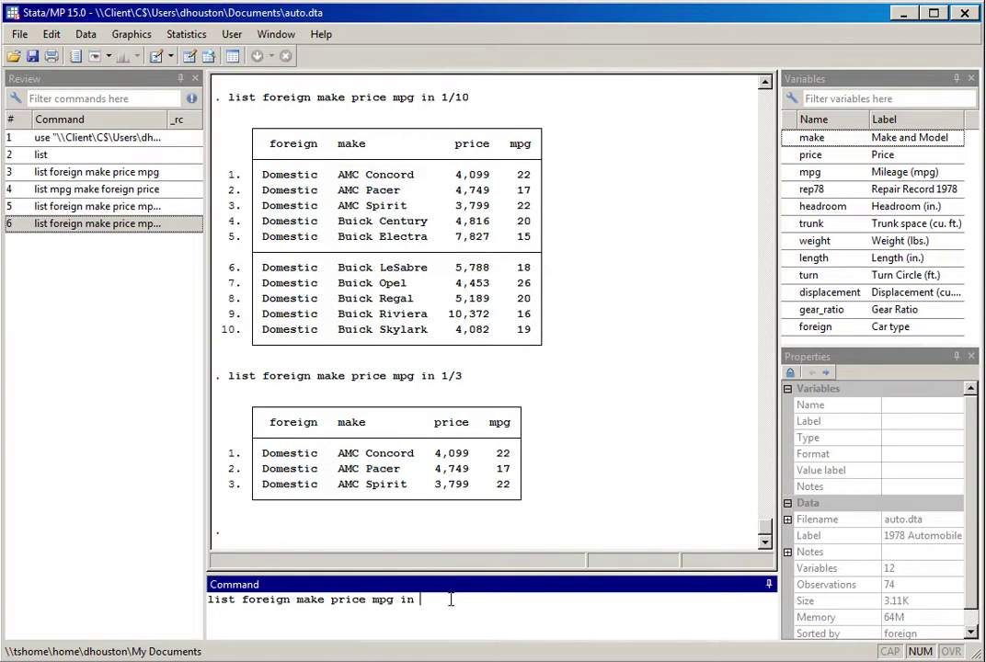
pyautogui.write('-10/l')
pyautogui.press('BackSpace')
pyautogui.press('BackSpace')
pyautogui.press('BackSpace')
pyautogui.press('BackSpace')
pyautogui.press('BackSpace')
pyautogui.write('65/74')
pyautogui.press('BackSpace')
pyautogui.press('BackSpace')
pyautogui.press('BackSpace')
pyautogui.press('BackSpace')
pyautogui.press('BackSpace')
# List foreign, make, price and mpg for the last ten observations using the range "-10/l"
pyautogui.write('/l')
pyautogui.click(425, 602)
pyautogui.write('-10')
pyautogui.press('Return')
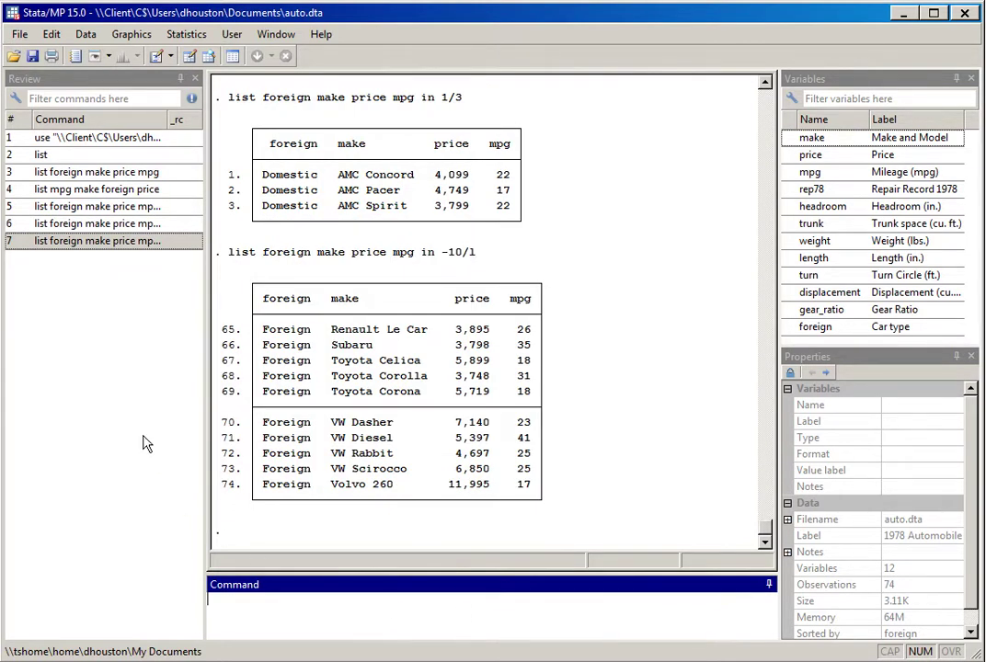
# Rerun the listing for only the last three observations by changing the range to "-3/l"
pyautogui.click(107, 241)
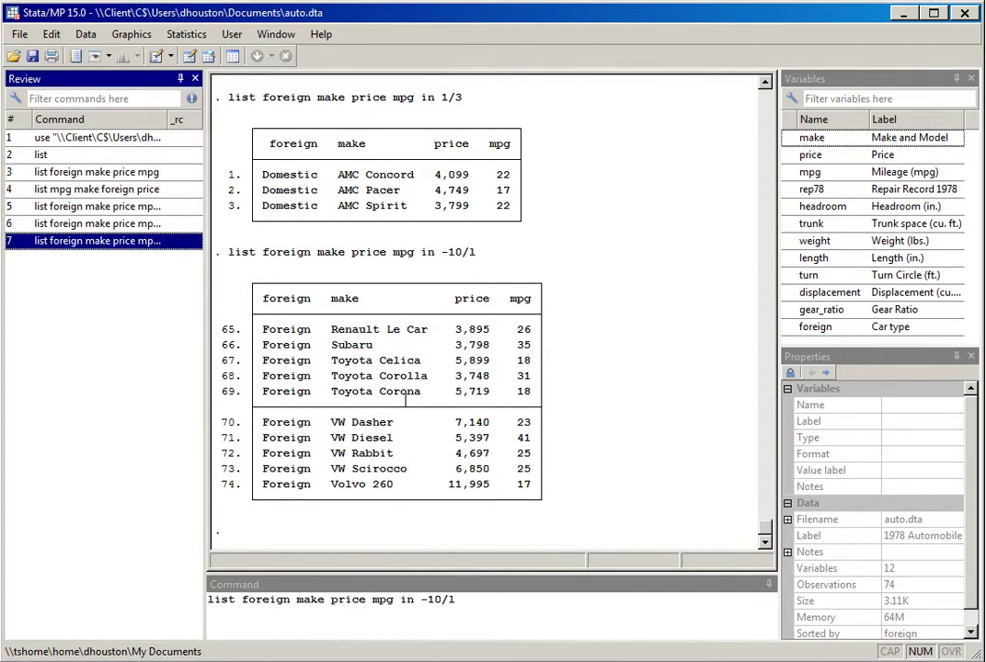
pyautogui.click(443, 598)
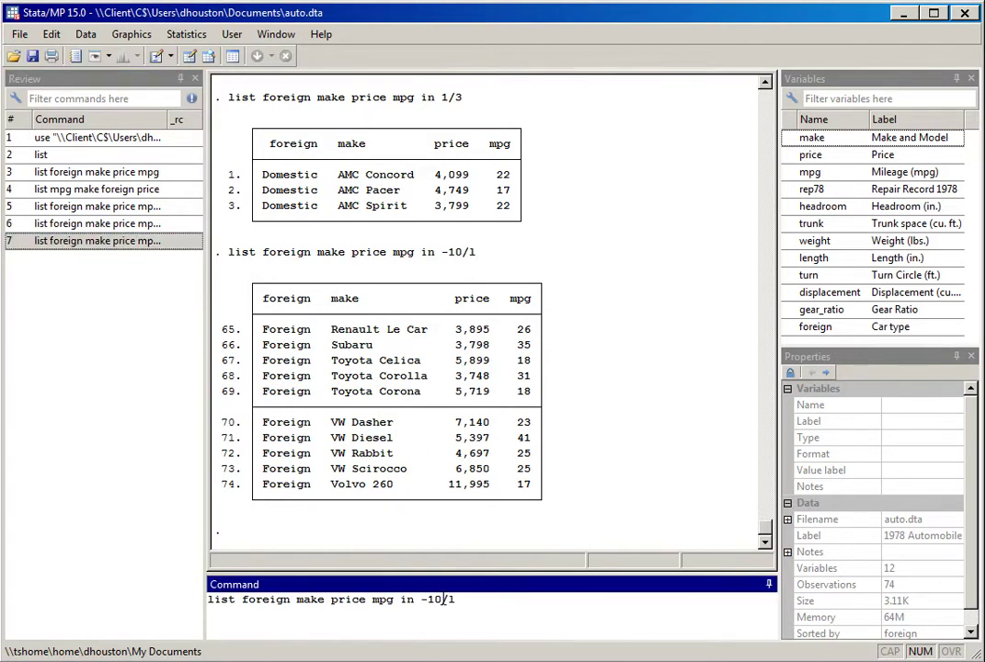
pyautogui.press('BackSpace')
pyautogui.press('BackSpace')
pyautogui.write('3')
pyautogui.press('Return')
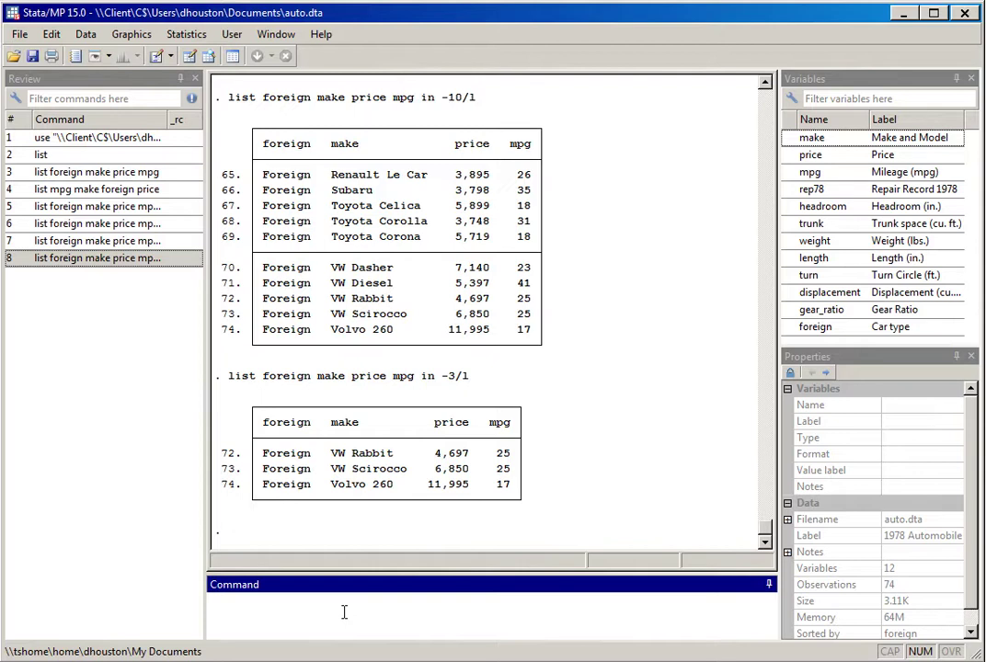
# List only make and price for all observations, and look through the resulting table
pyautogui.write('list make price')
pyautogui.press('Return')
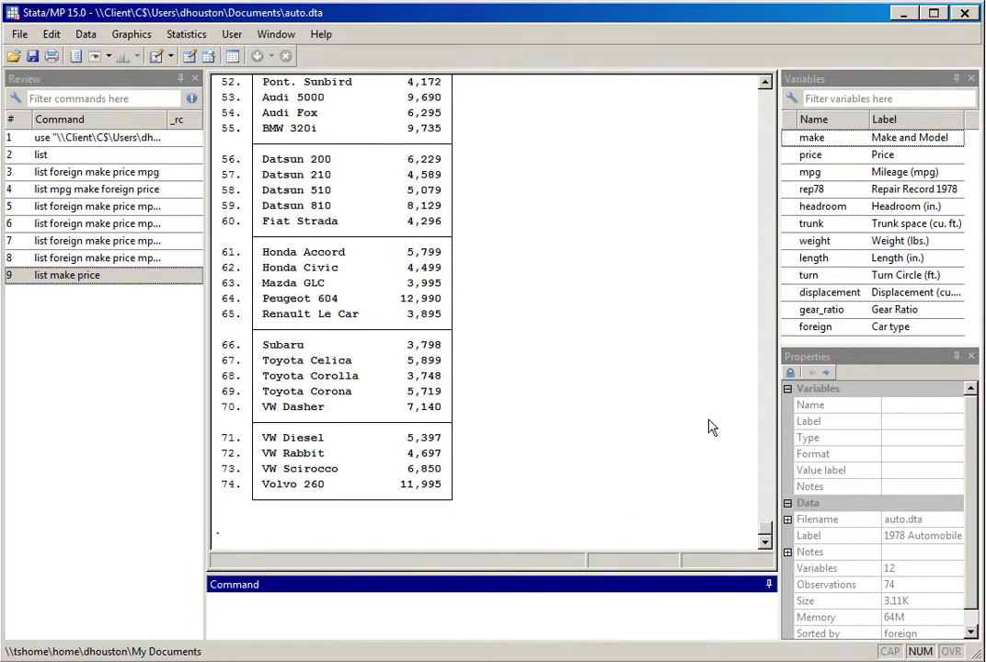
pyautogui.scroll(20, 771, 120)
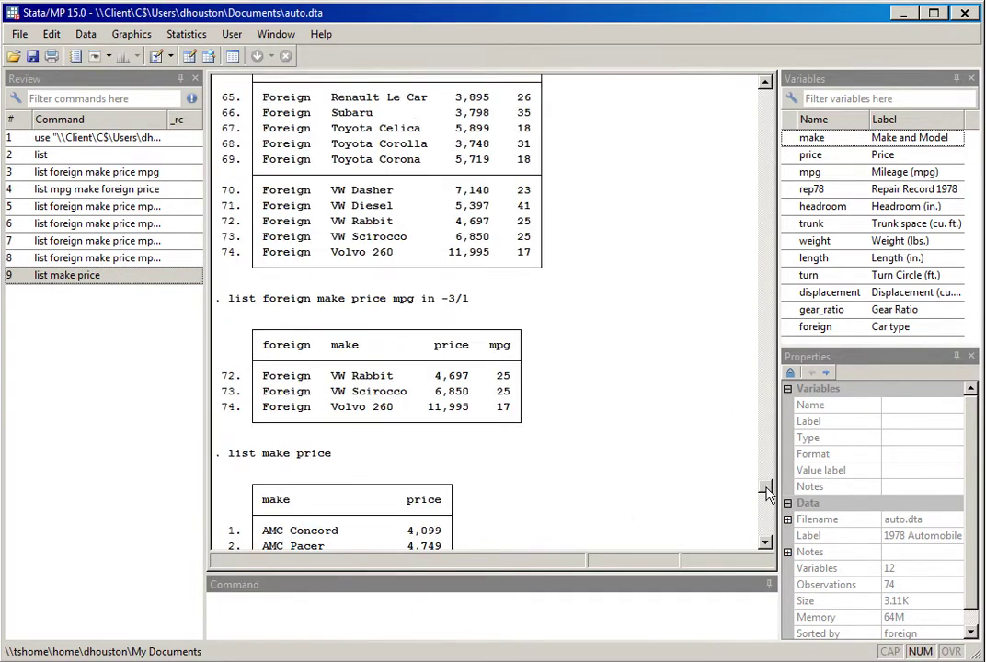
pyautogui.scroll(-4, 766, 548)
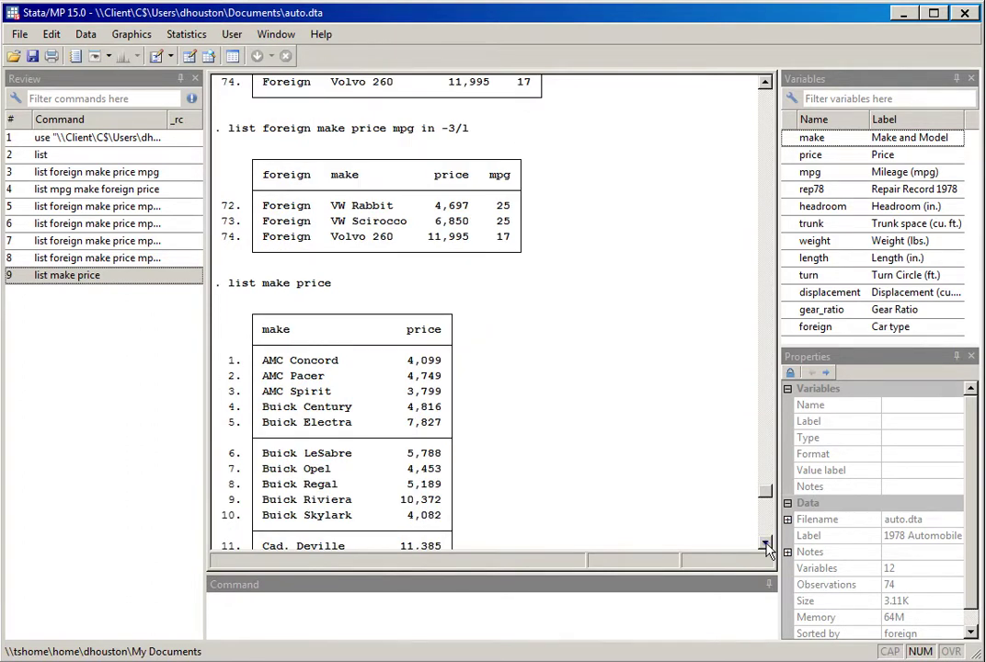
pyautogui.click(767, 545)
pyautogui.click(766, 545)
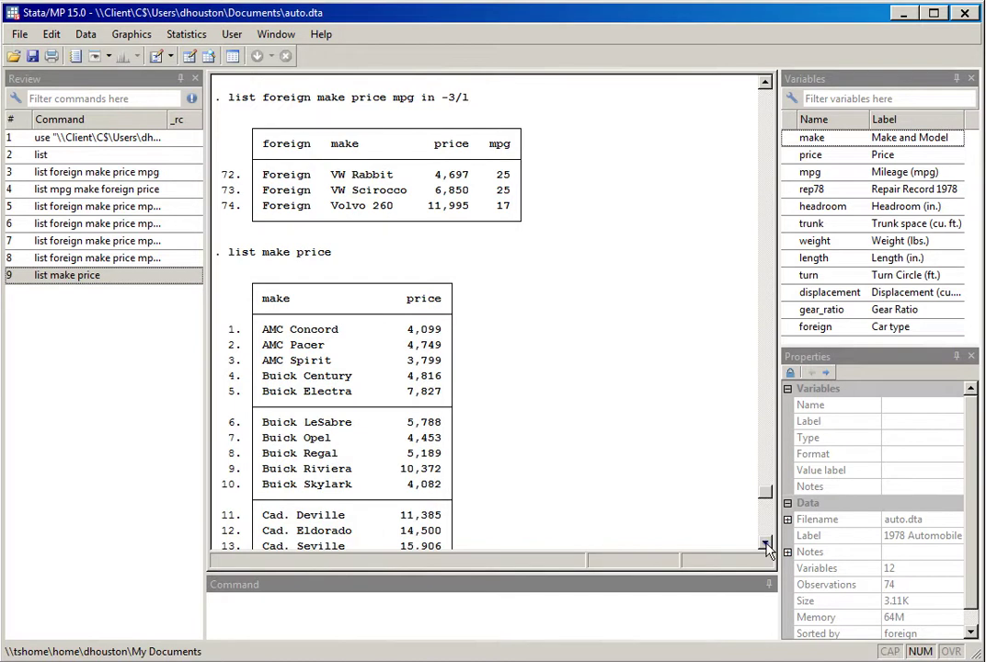
pyautogui.click(766, 545)
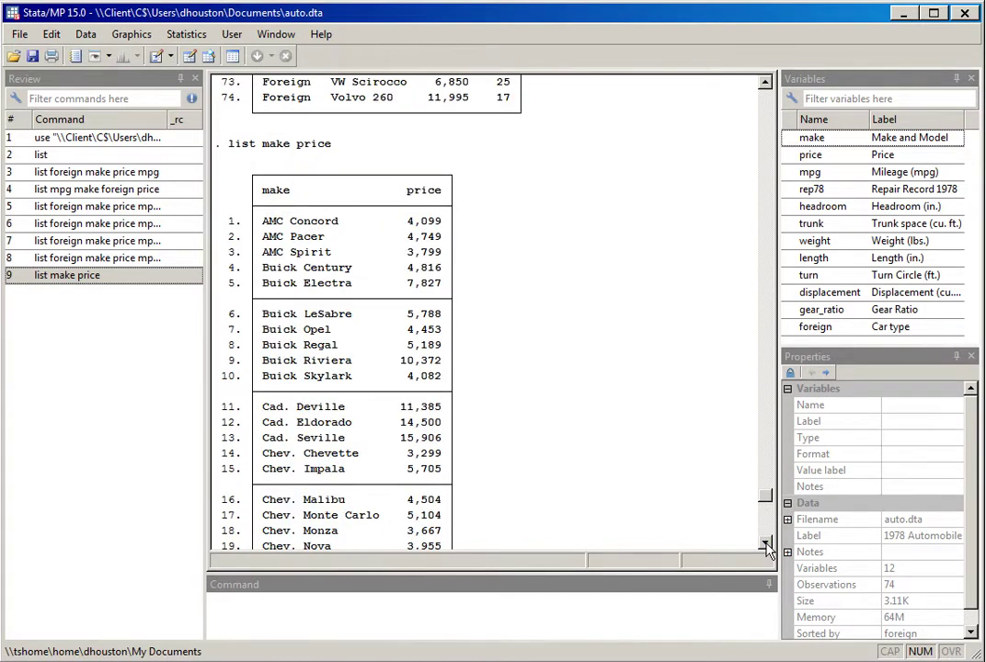
pyautogui.click(765, 541)
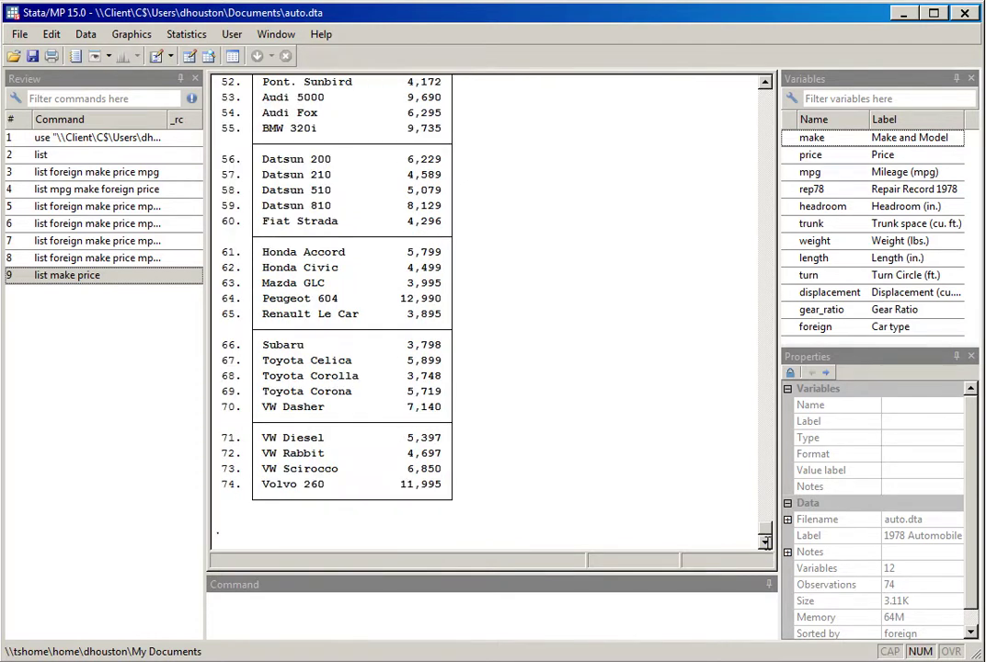
# Sort the dataset by price with the command "sort price"
pyautogui.click(281, 604)
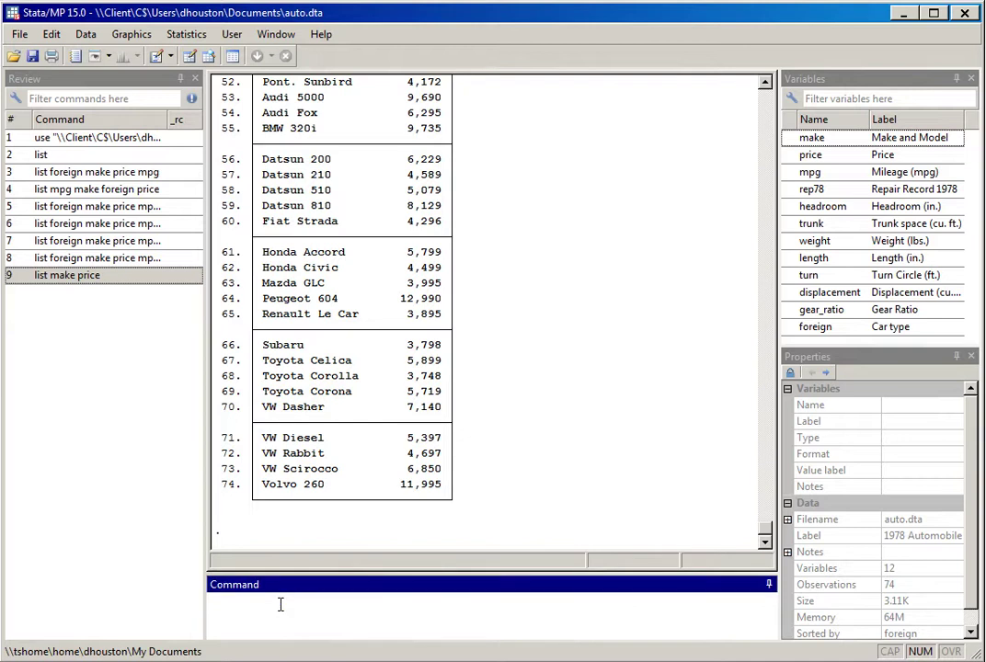
pyautogui.write('sort price')
pyautogui.press('Return')
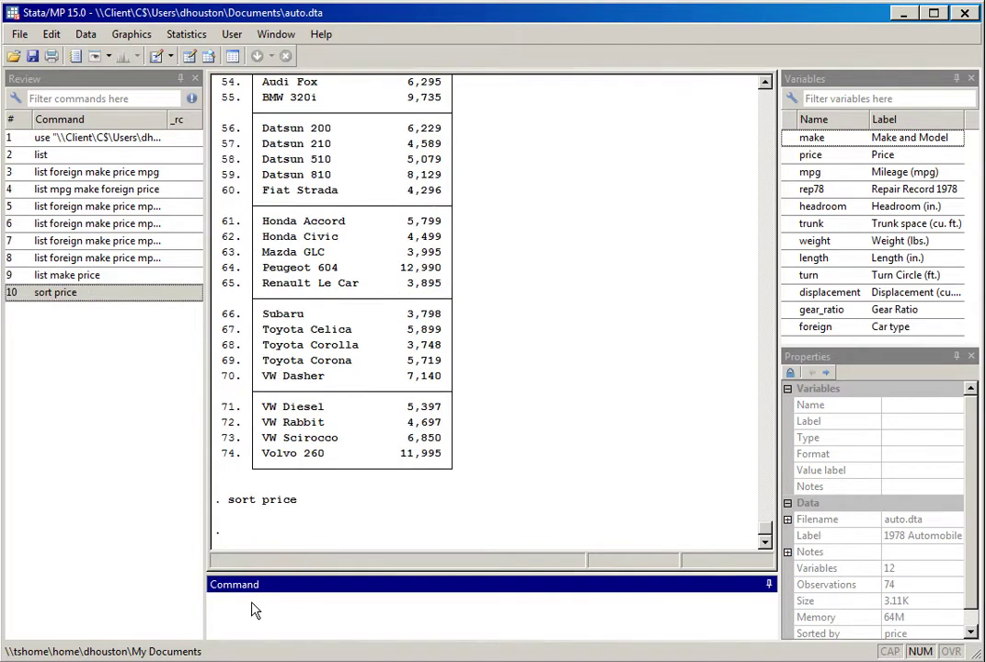
# Rerun "list make price" on the sorted data and look through the listing from the cheapest to the most expensive car
pyautogui.click(72, 276)
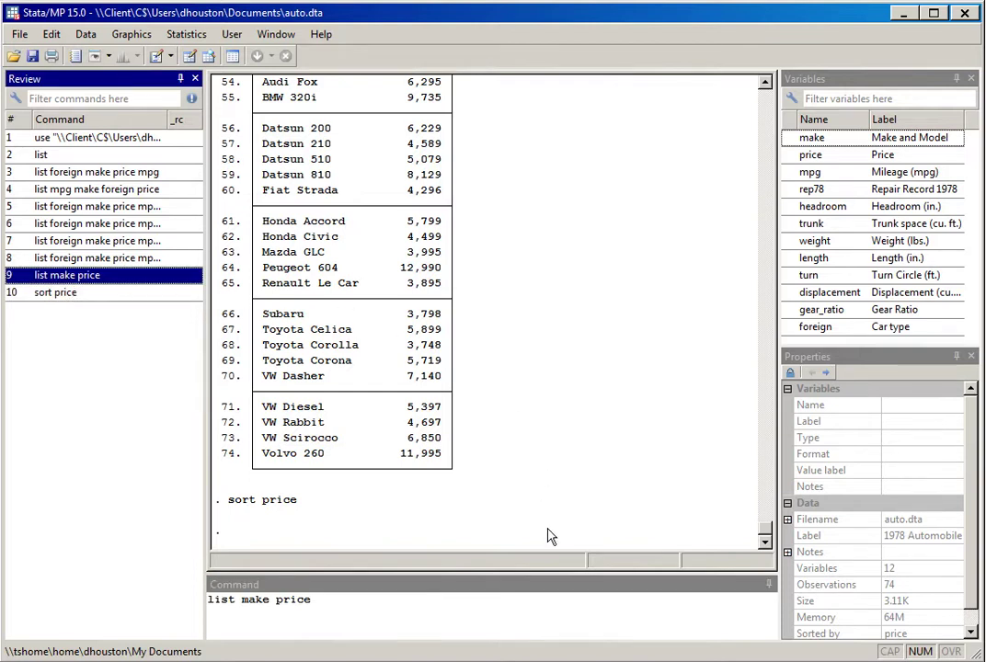
pyautogui.press('Return')
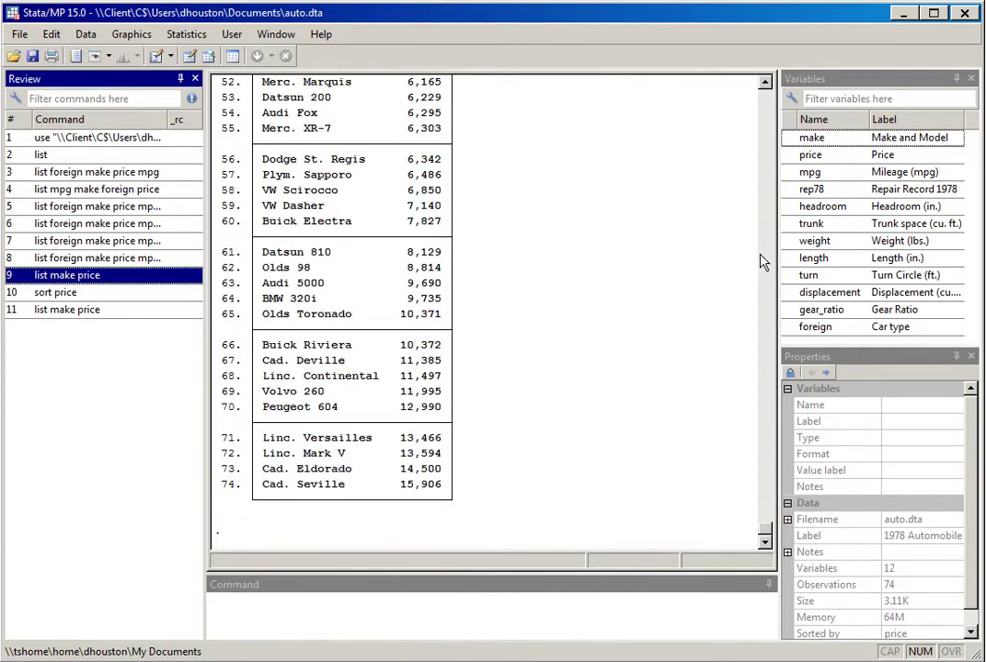
pyautogui.click(766, 107)
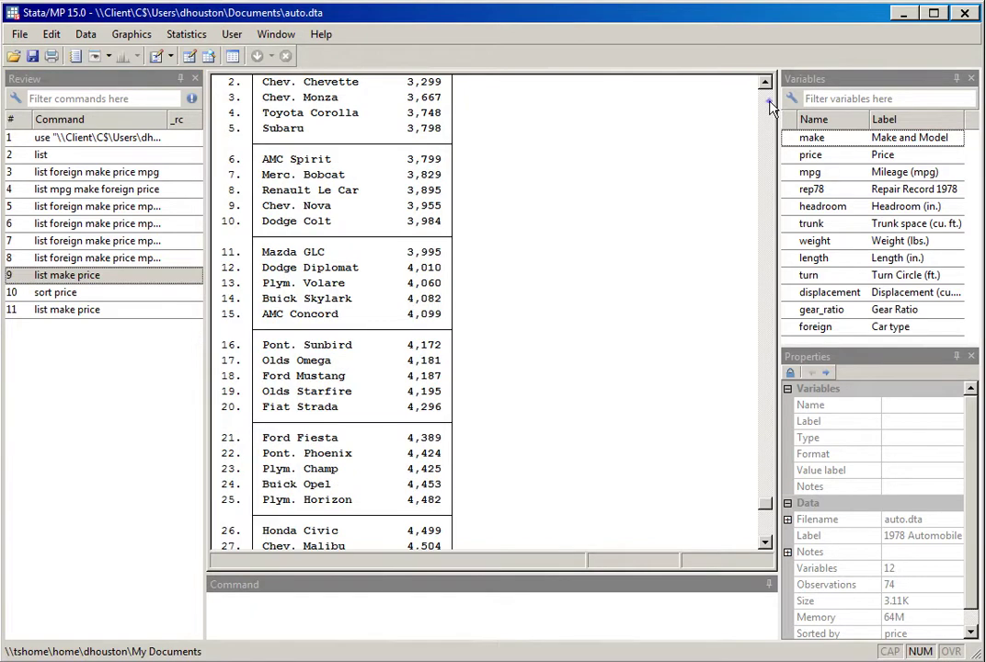
pyautogui.click(768, 108)
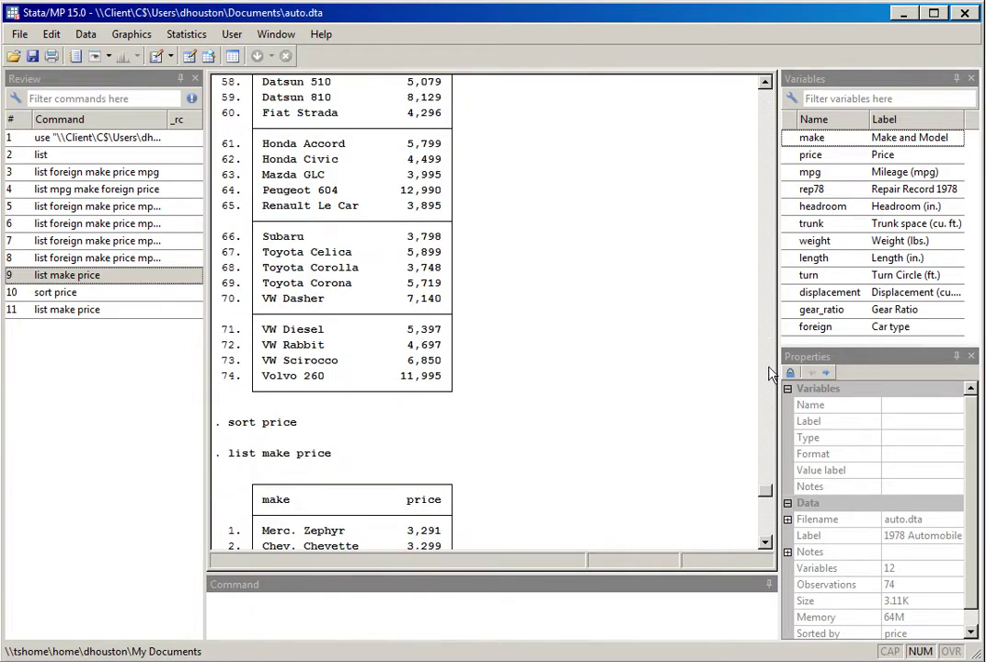
pyautogui.click(765, 543)
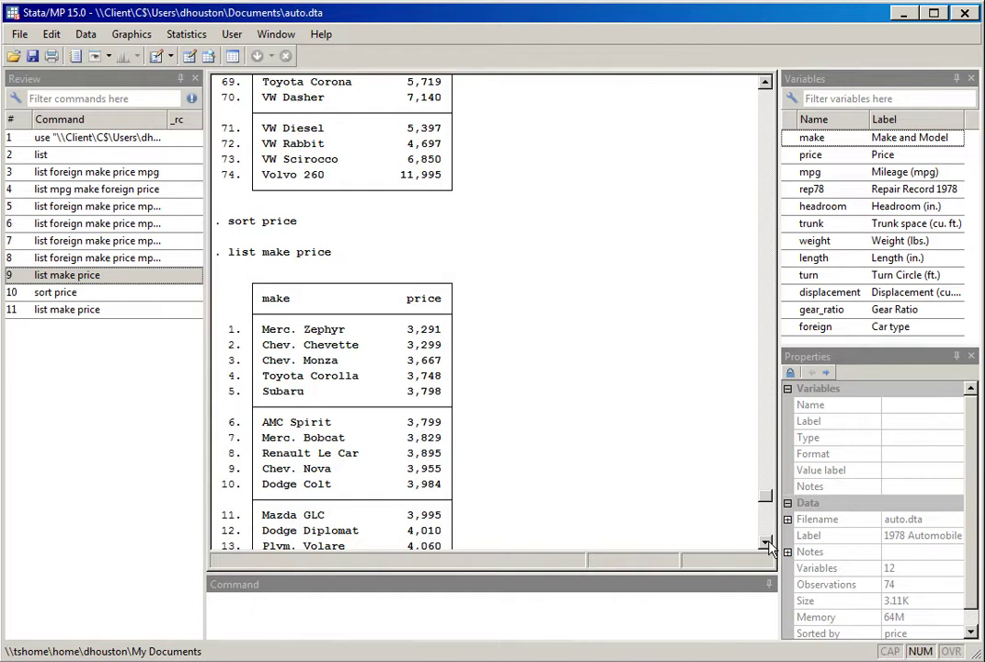
pyautogui.click(766, 544)
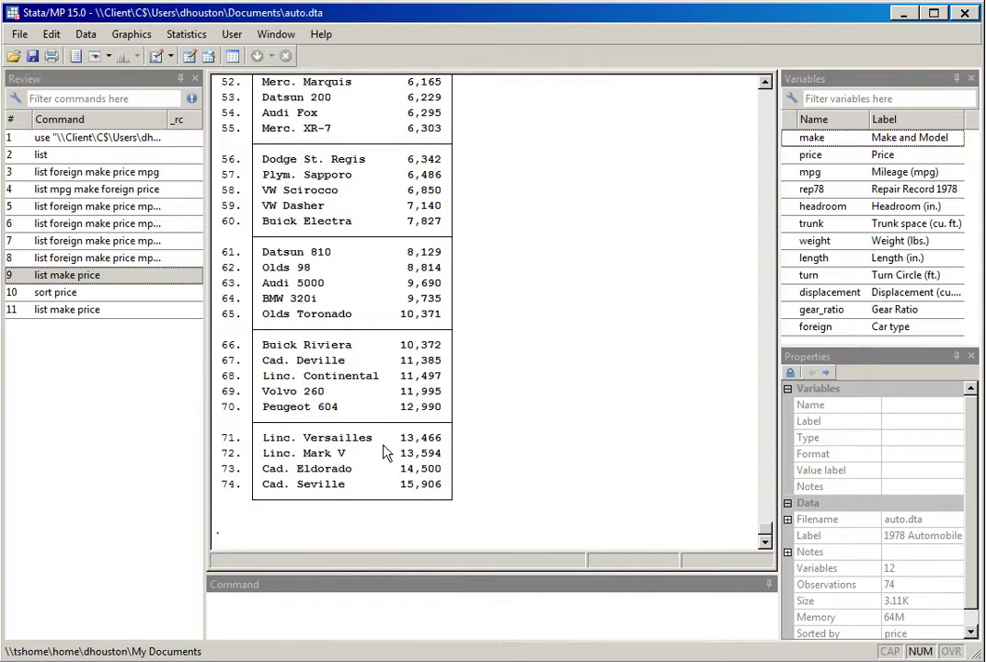
# View the sorted dataset in the Data Editor's browse mode, look over the first observations, and close it
pyautogui.click(210, 57)
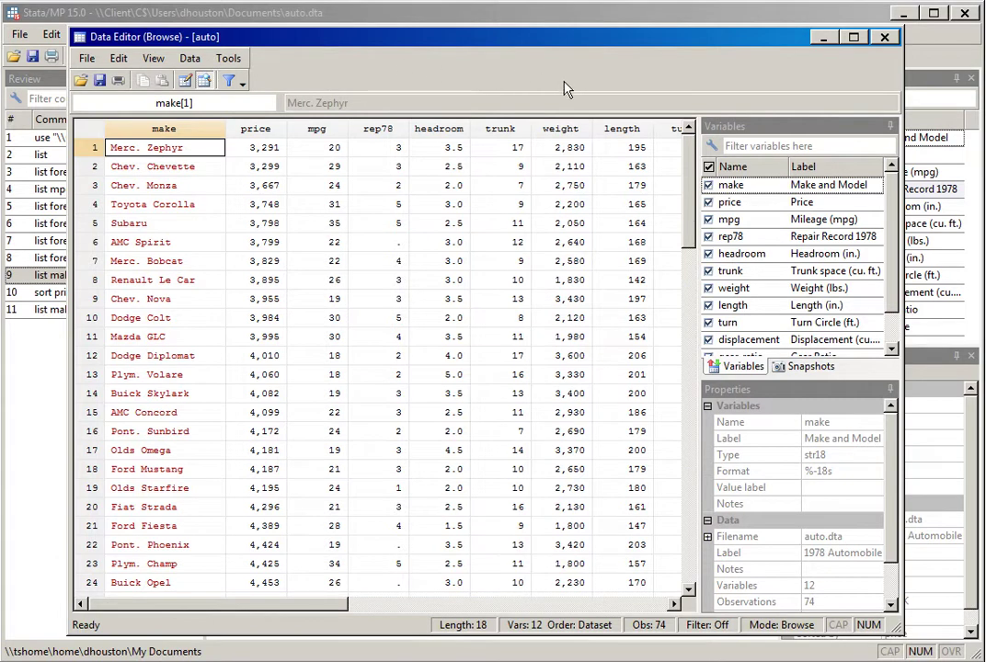
pyautogui.scroll(-1, 690, 172)
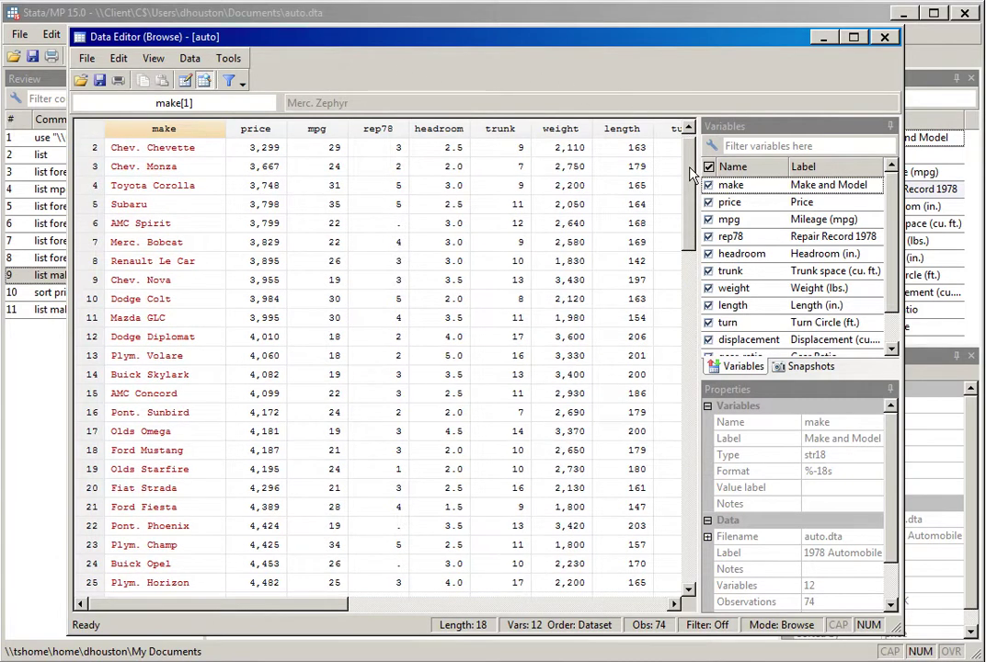
pyautogui.scroll(-3, 690, 173)
pyautogui.scroll(4, 685, 152)
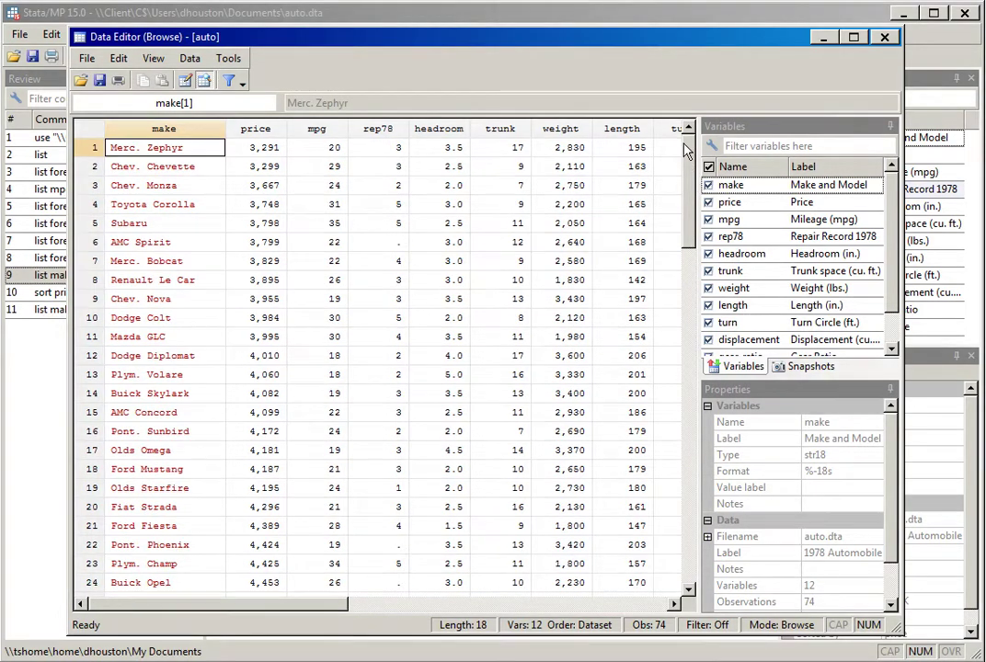
pyautogui.moveTo(691, 150); pyautogui.dragTo(635, 97)
pyautogui.click(885, 38)
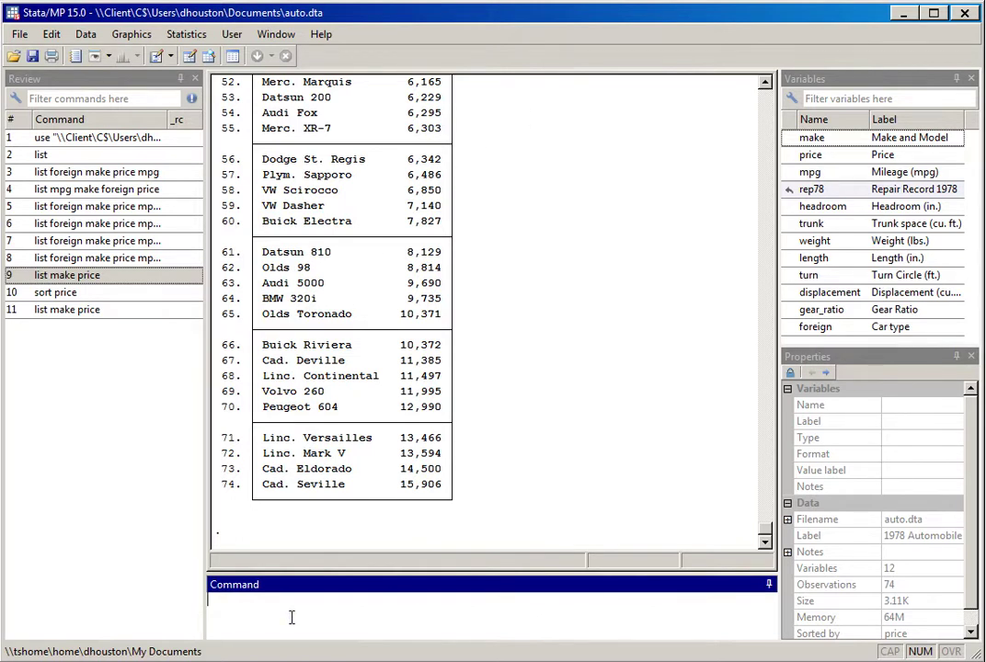
# List make and price for only the ten cheapest cars by adding "in 1/10" to the earlier list command
pyautogui.write('list')
pyautogui.click(83, 311)
pyautogui.click(375, 599)
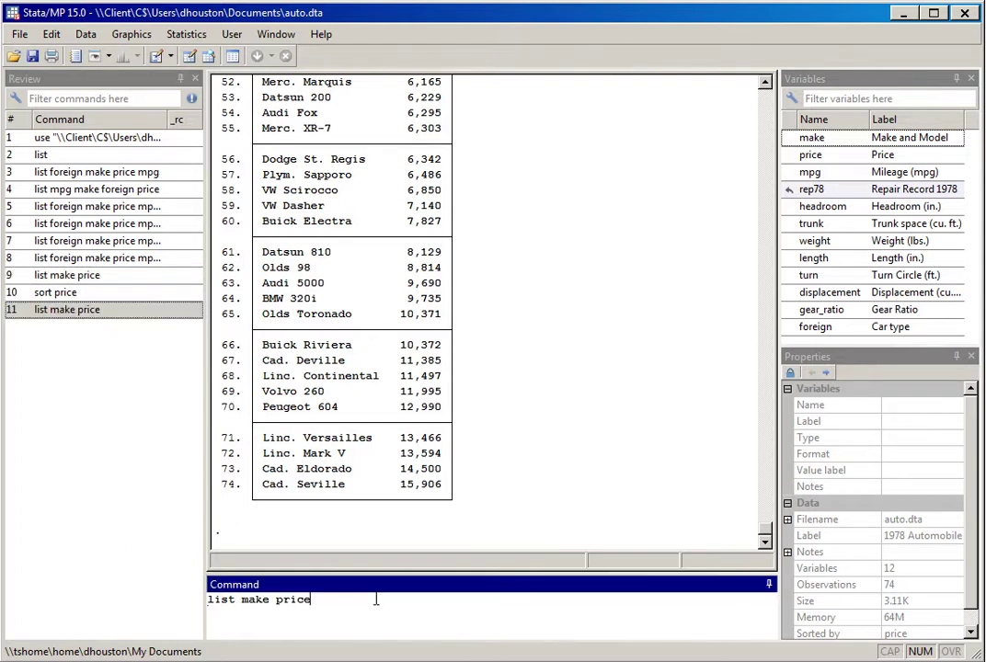
pyautogui.write('in 1/10')
pyautogui.press('Return')
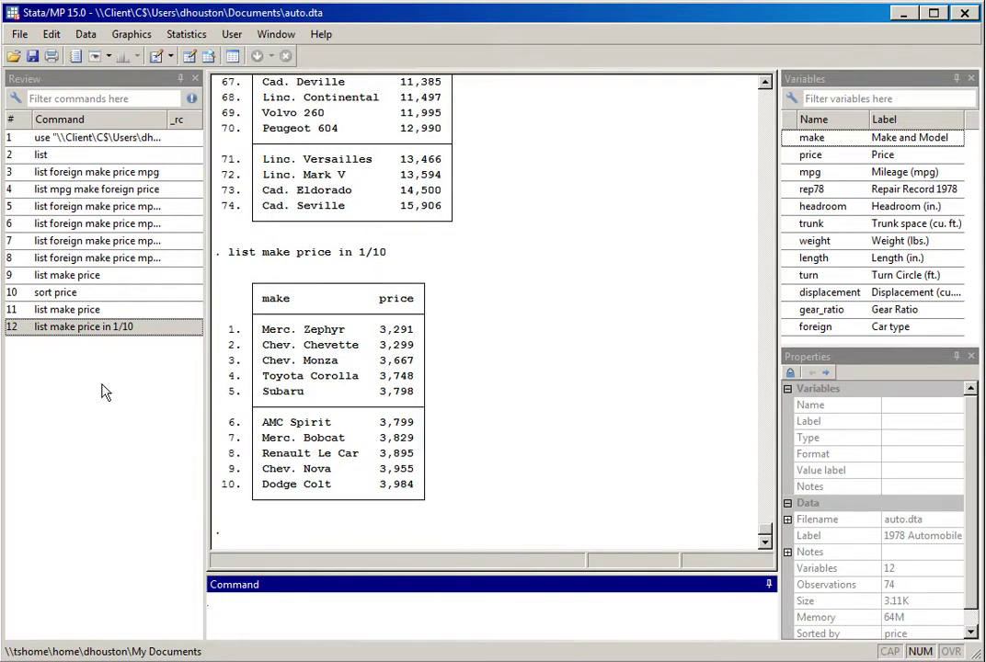
# Rerun the "in 1/10" listing with the variable foreign added between make and price
pyautogui.click(85, 331)
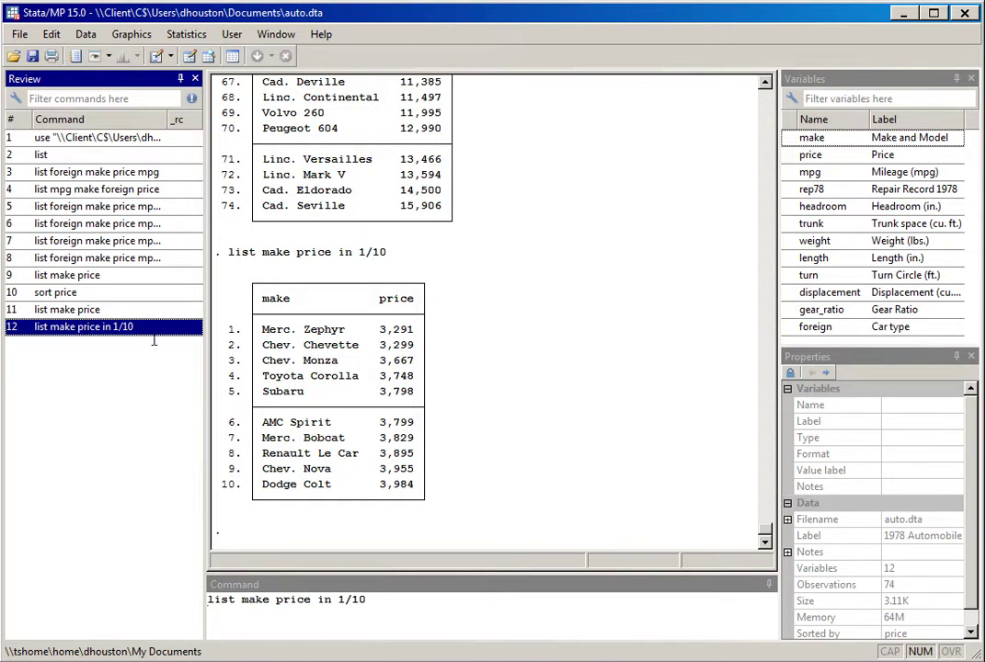
pyautogui.click(274, 600)
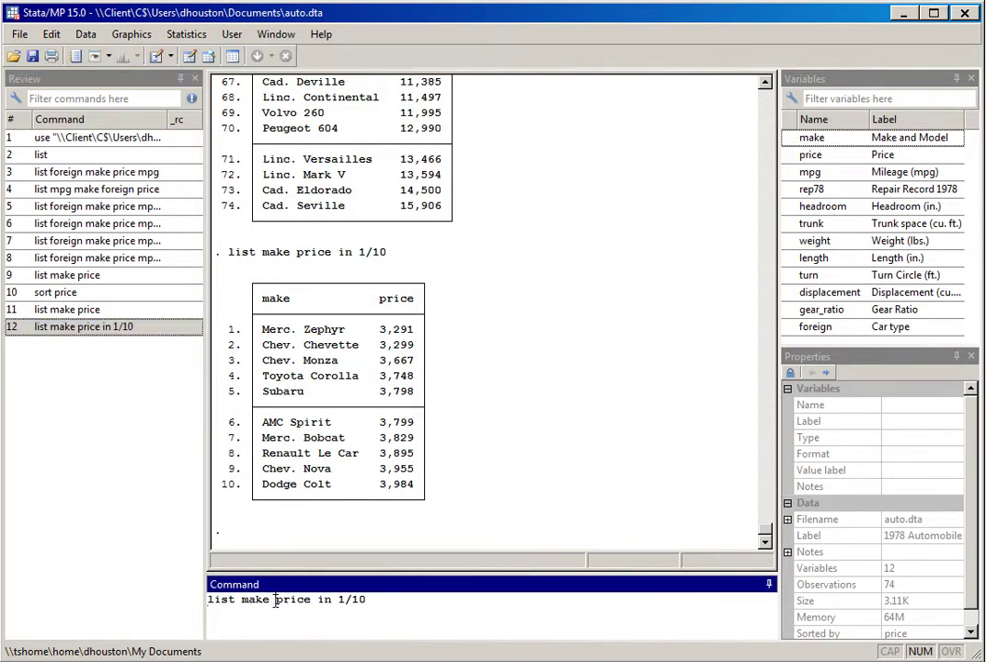
pyautogui.write('foreign')
pyautogui.click(502, 605)
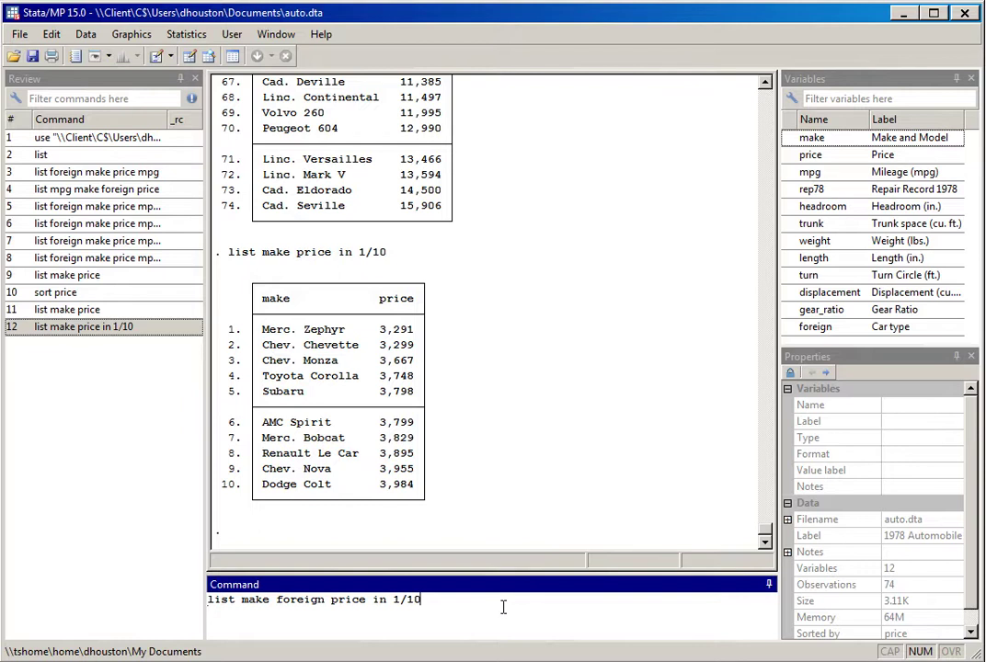
pyautogui.press('Return')
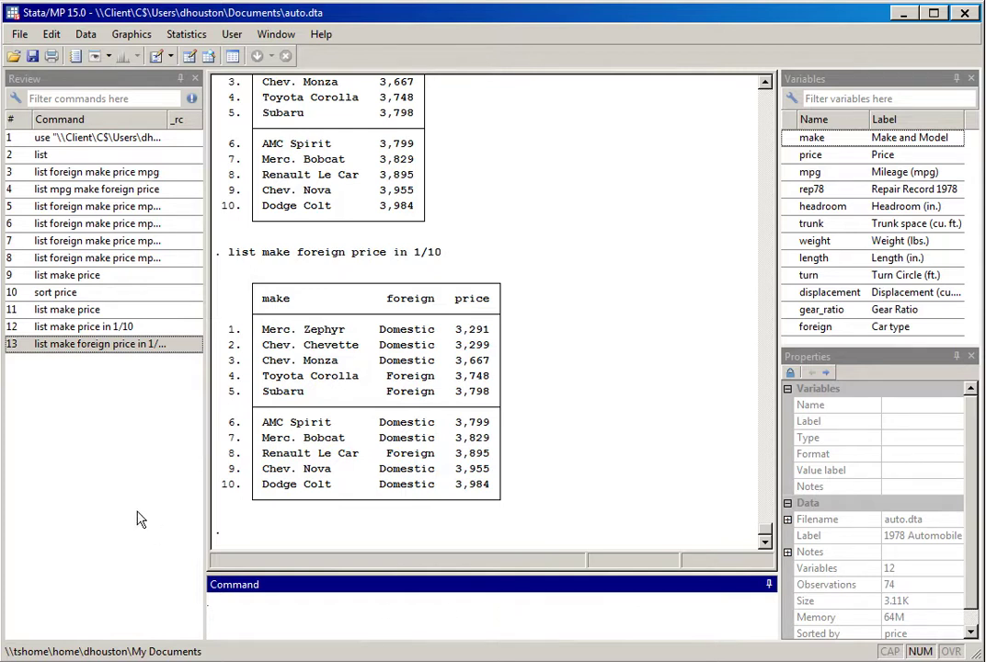
# List make, foreign and price for the ten most expensive cars using the range "-10/l", and compare with the preceding listing
pyautogui.click(70, 348)
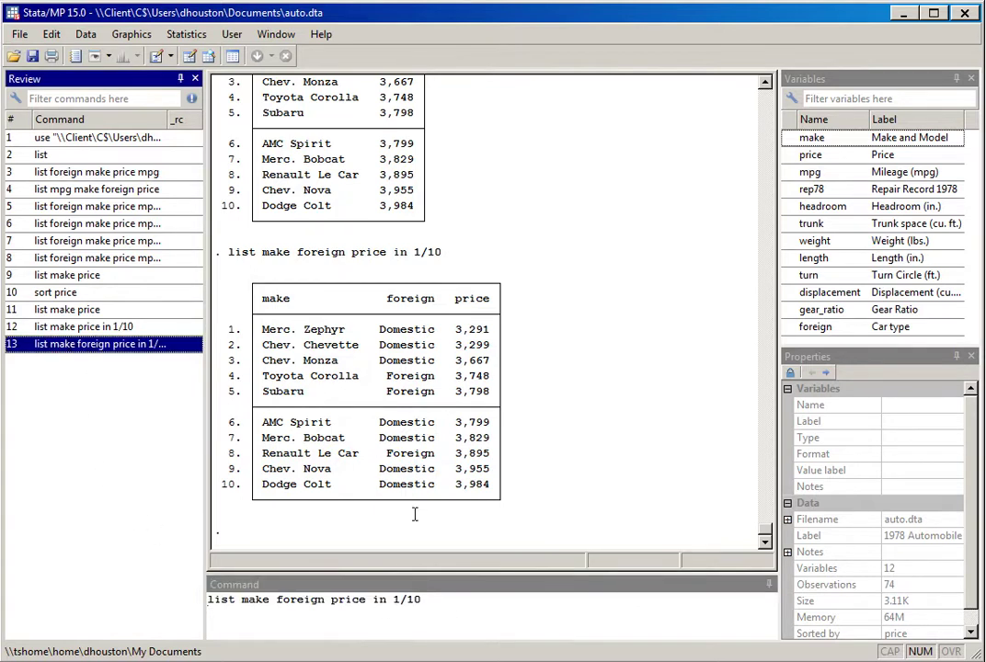
pyautogui.click(428, 599)
pyautogui.press('BackSpace')
pyautogui.press('BackSpace')
pyautogui.press('BackSpace')
pyautogui.press('BackSpace')
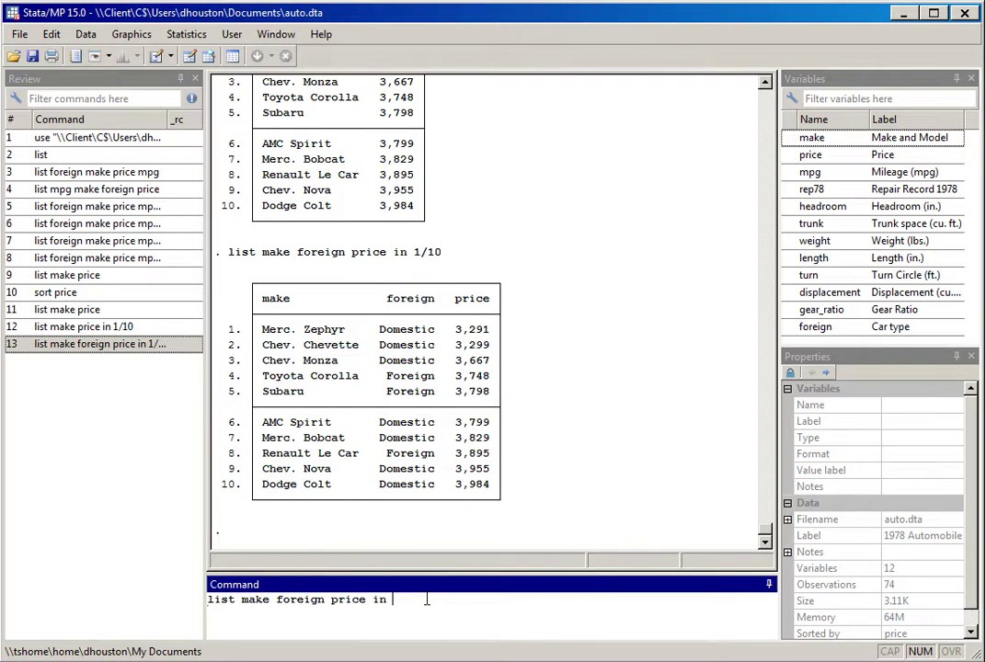
pyautogui.write('-10/1')
pyautogui.press('Return')
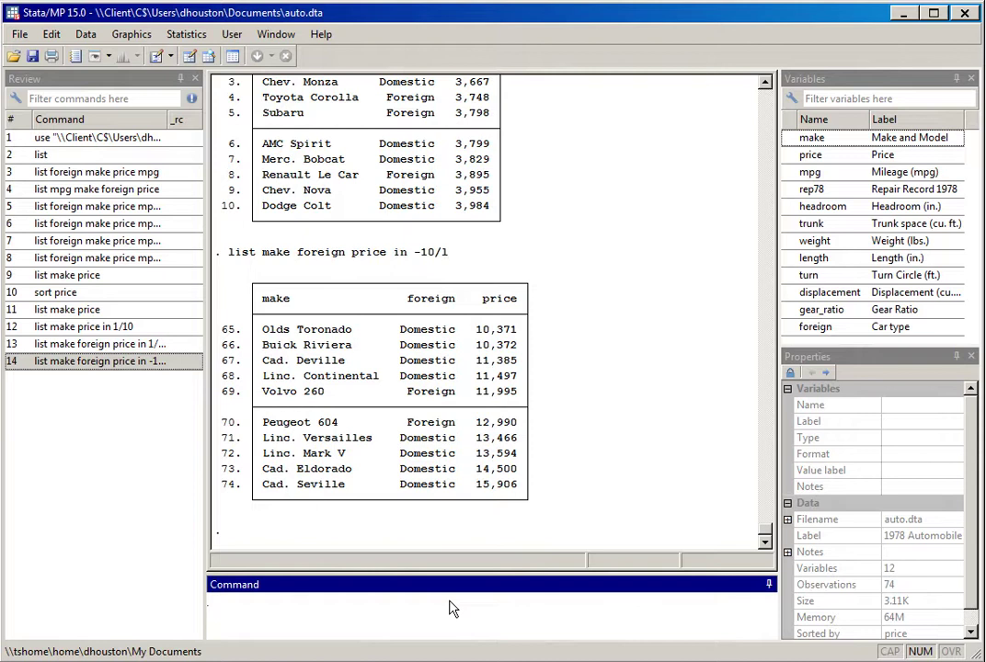
pyautogui.click(763, 85)
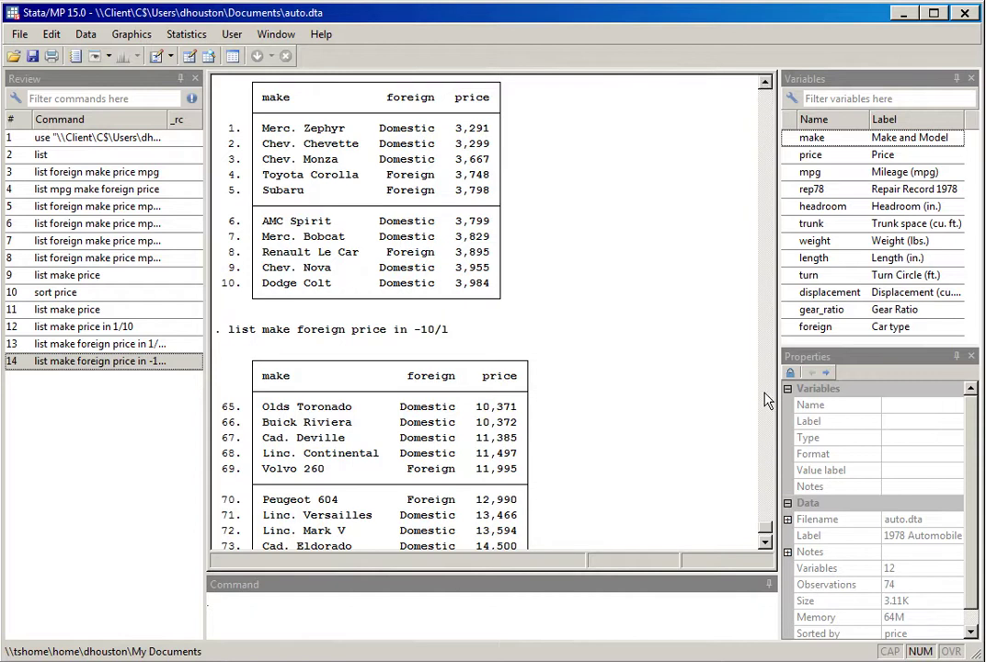
pyautogui.click(764, 544)
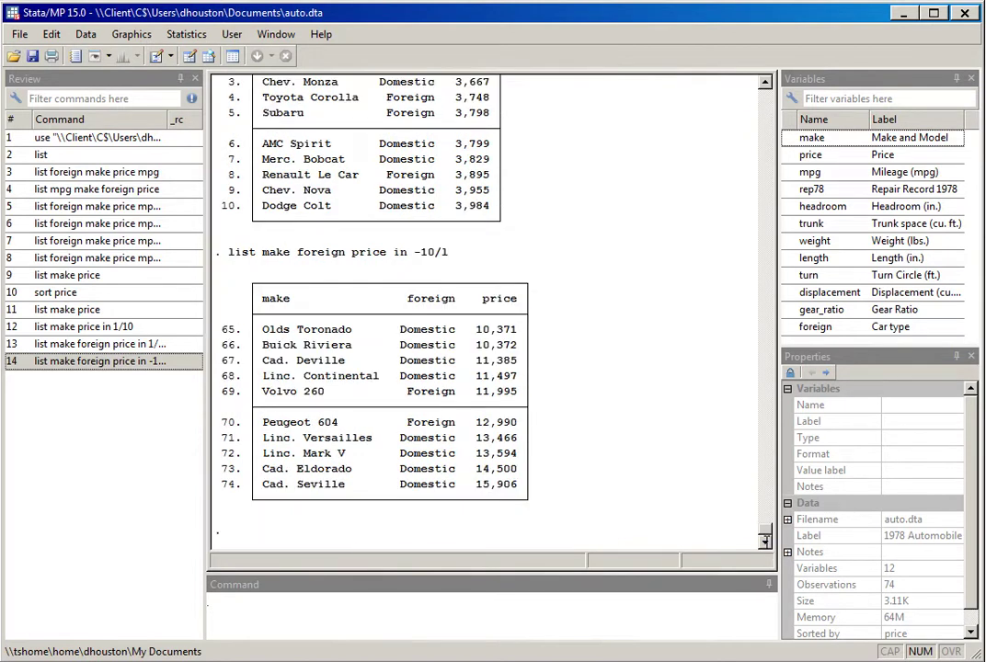